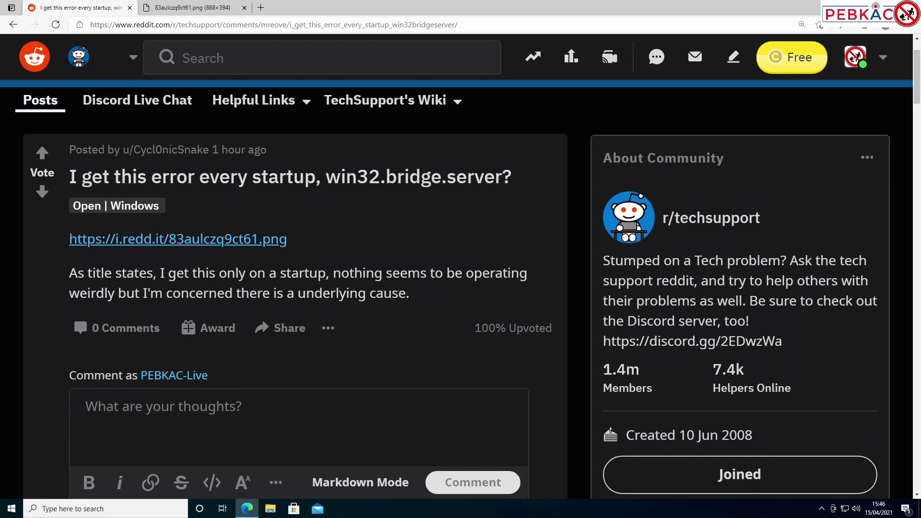
# View the i.redd.it error screenshot in a new tab, then go back to the Reddit post tab
pyautogui.click(199, 241)
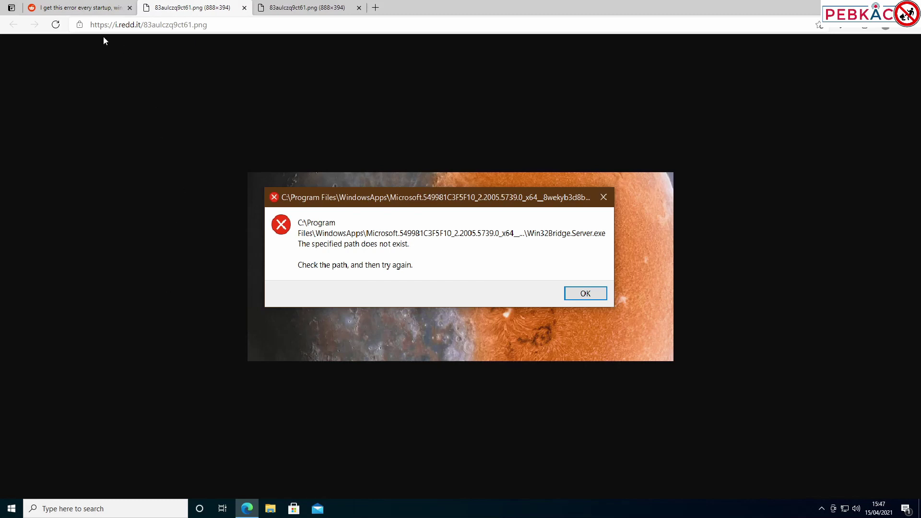
pyautogui.click(95, 9)
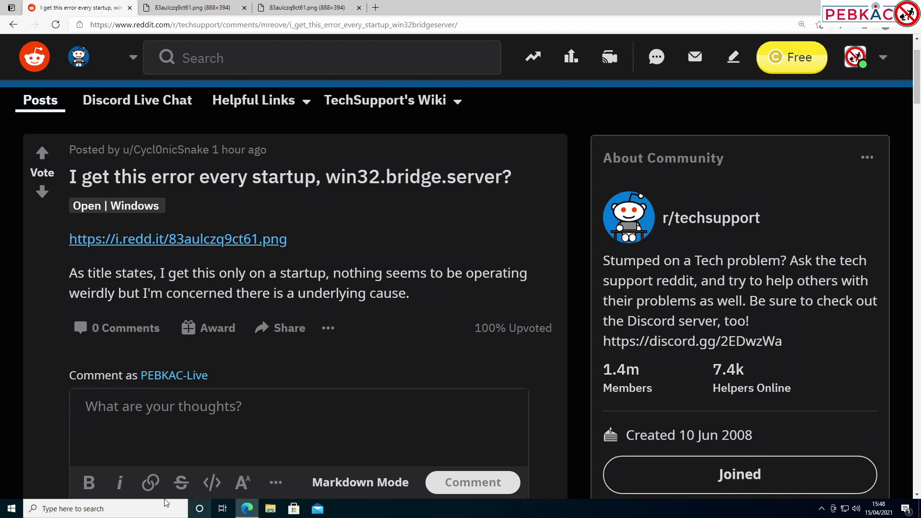
# Search 'cortana', open its App settings and switch Runs at log-in to Off
pyautogui.click(317, 509)
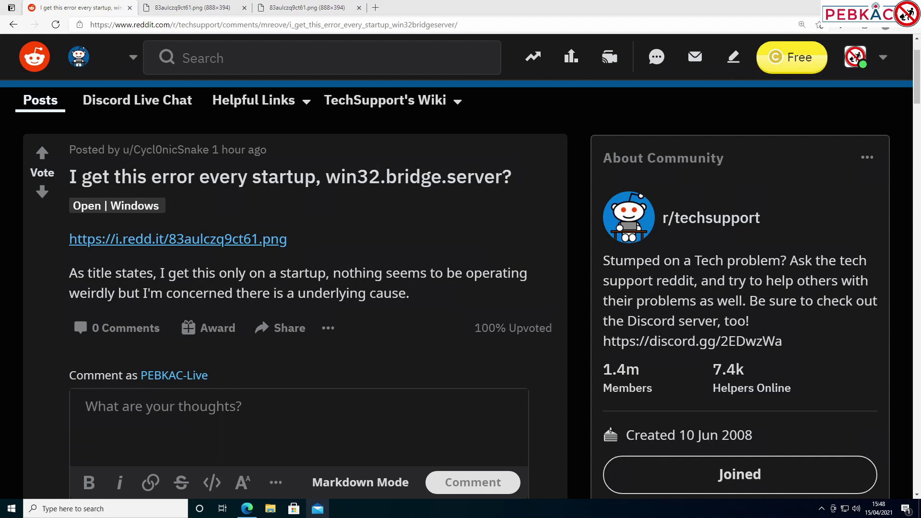
pyautogui.click(15, 510)
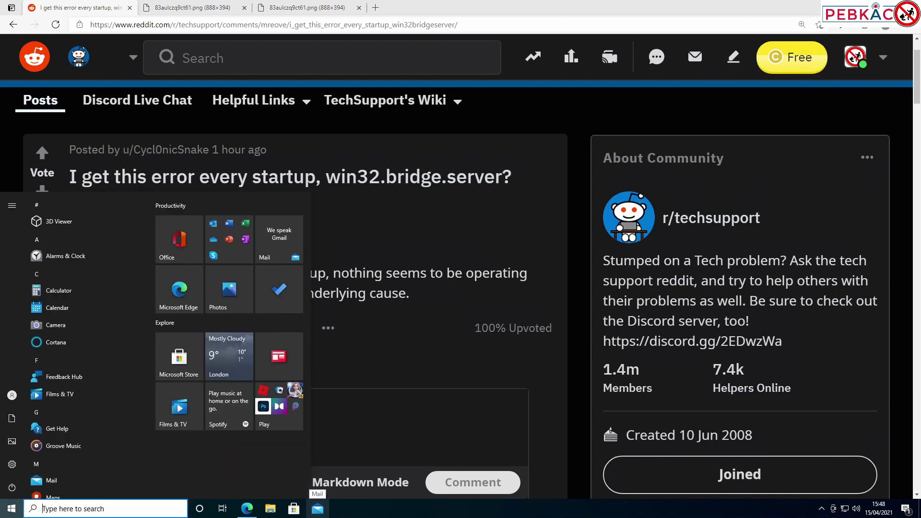
pyautogui.click(15, 509)
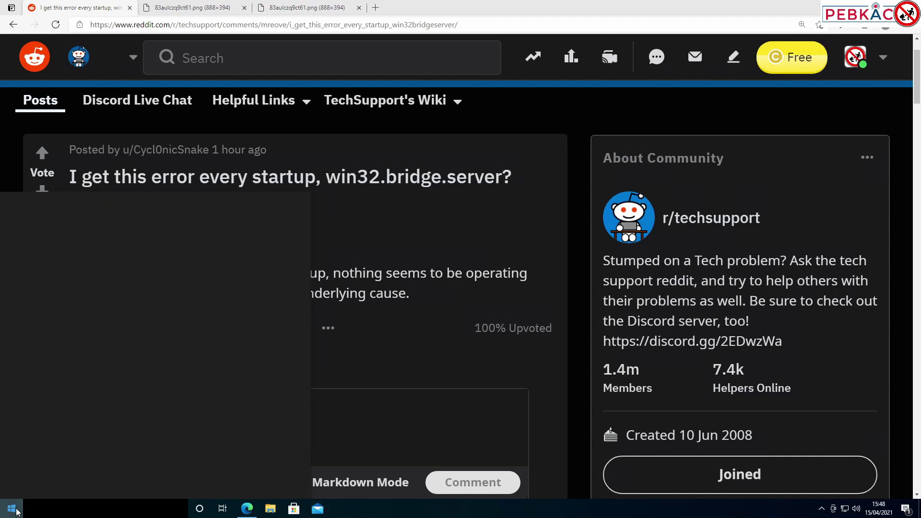
pyautogui.click(15, 509)
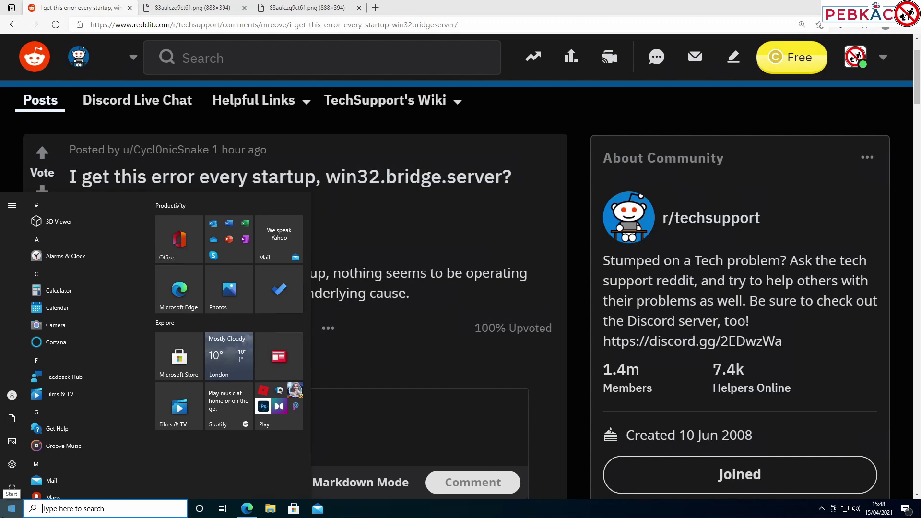
pyautogui.write('cortan')
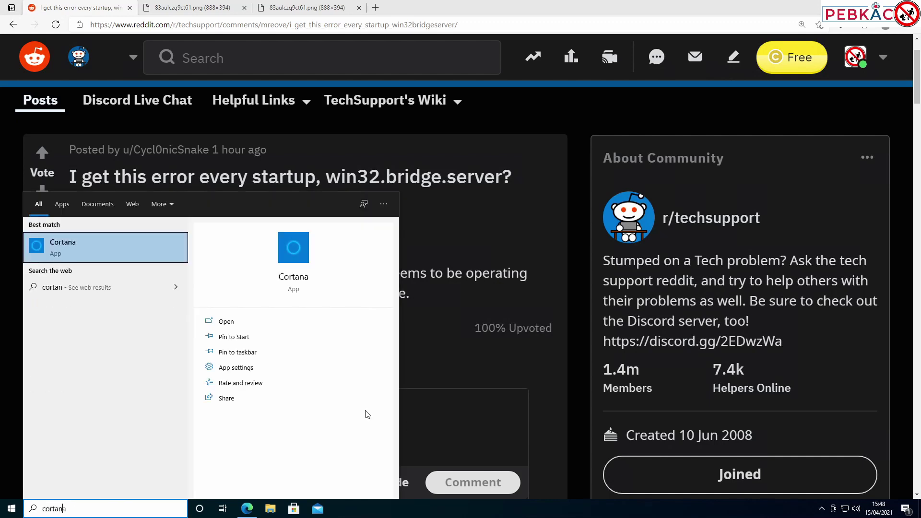
pyautogui.click(238, 368)
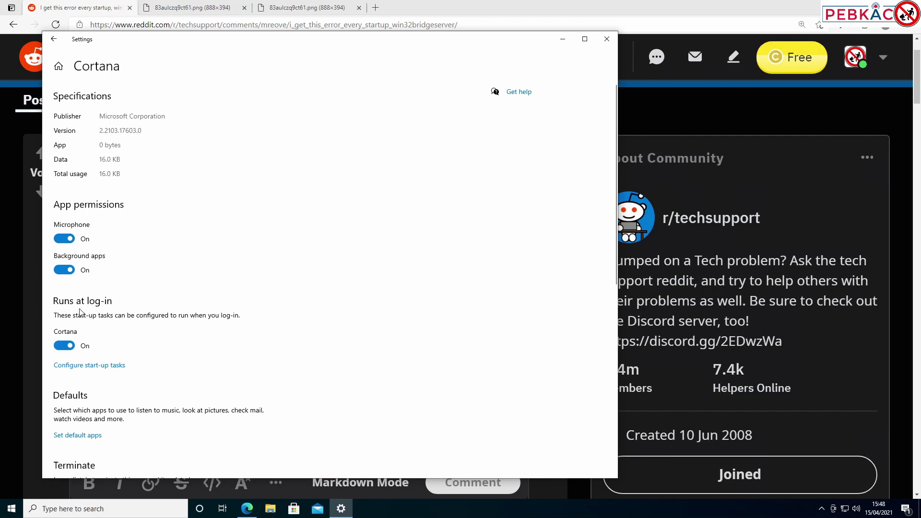
pyautogui.click(68, 346)
# Bring up the taskbar context menu to launch Task Manager
pyautogui.rightClick(422, 507)
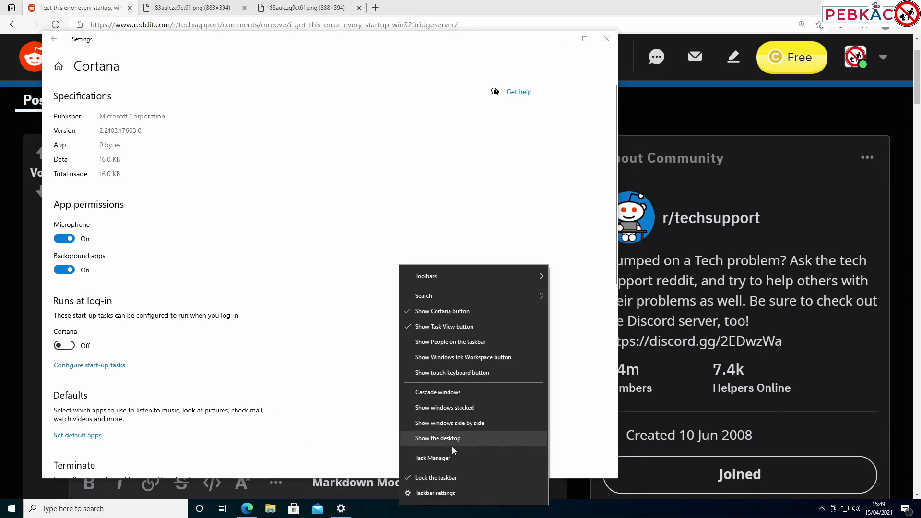
pyautogui.click(574, 512)
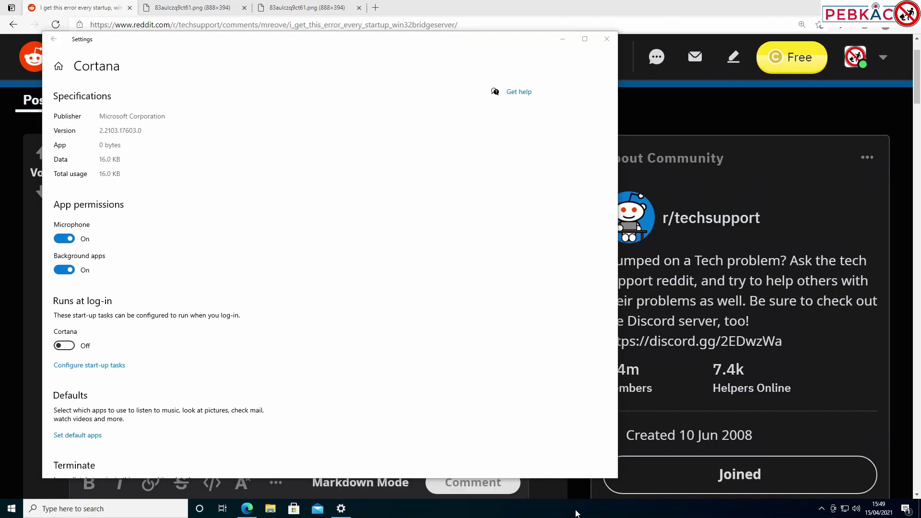
pyautogui.rightClick(576, 514)
pyautogui.click(606, 463)
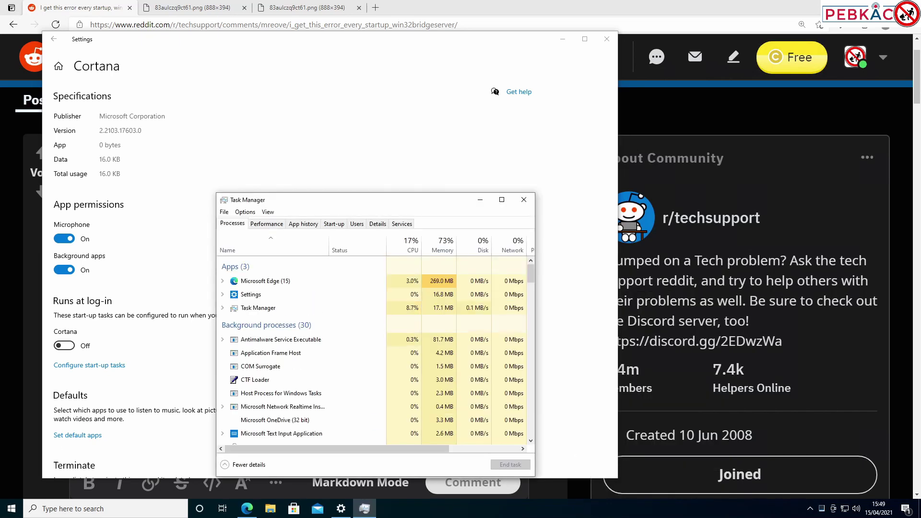
pyautogui.click(334, 224)
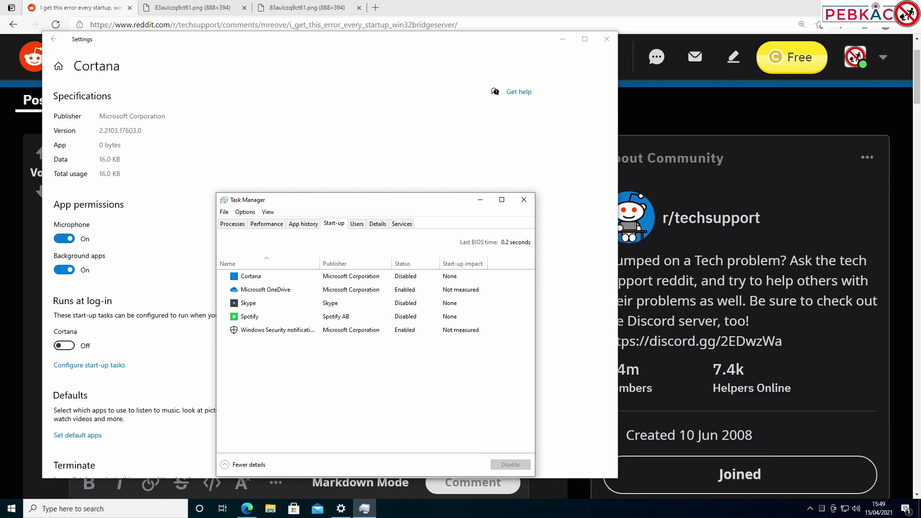
pyautogui.rightClick(287, 275)
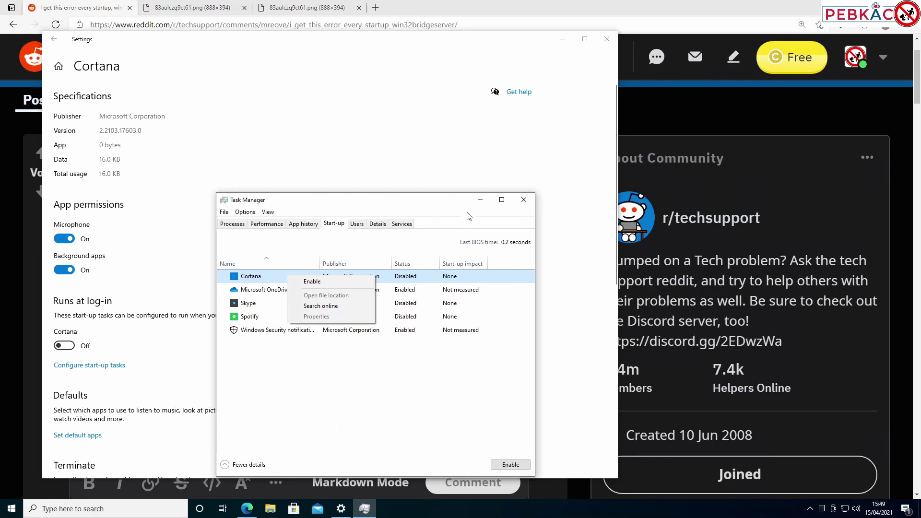
pyautogui.click(524, 200)
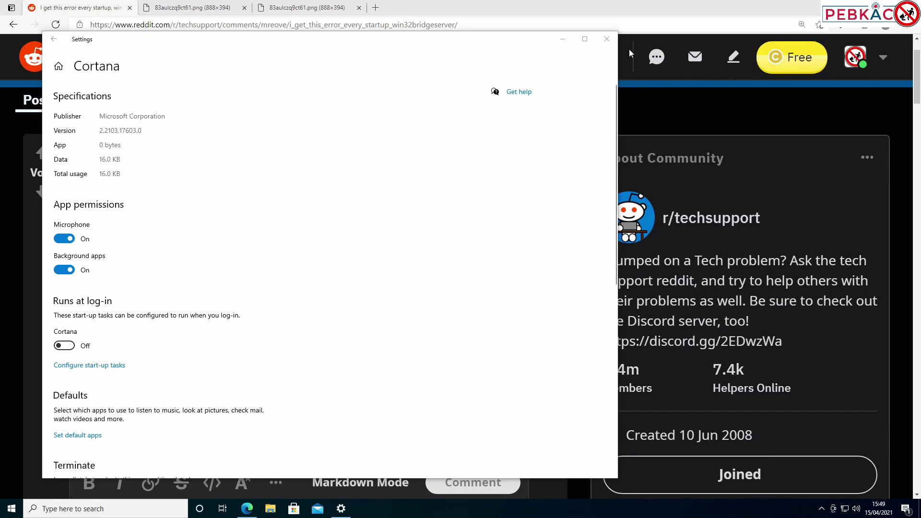
# Close Cortana settings, go to Settings > Apps & features, and select the Cortana entry
pyautogui.click(606, 39)
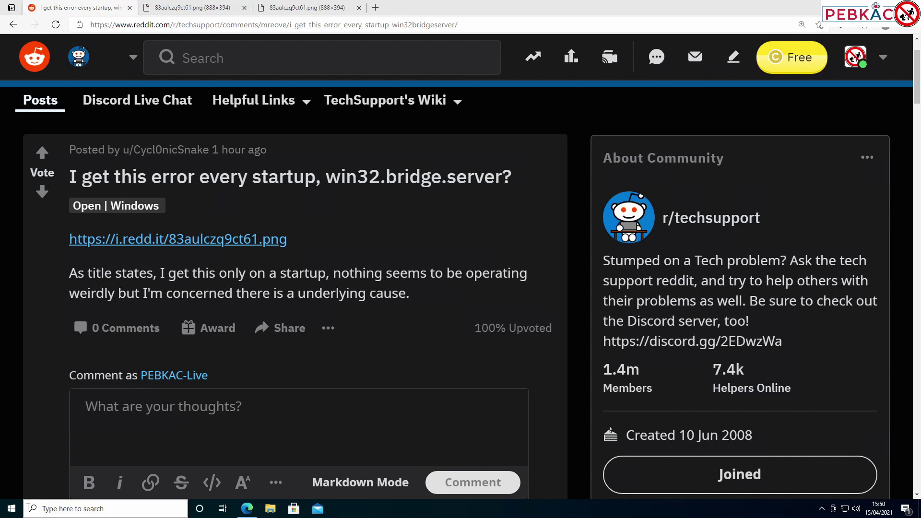
pyautogui.click(12, 510)
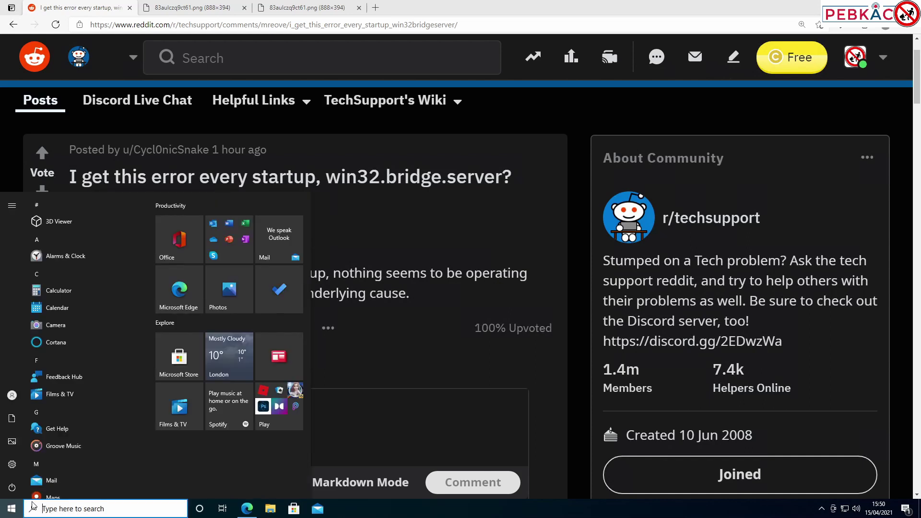
pyautogui.click(12, 464)
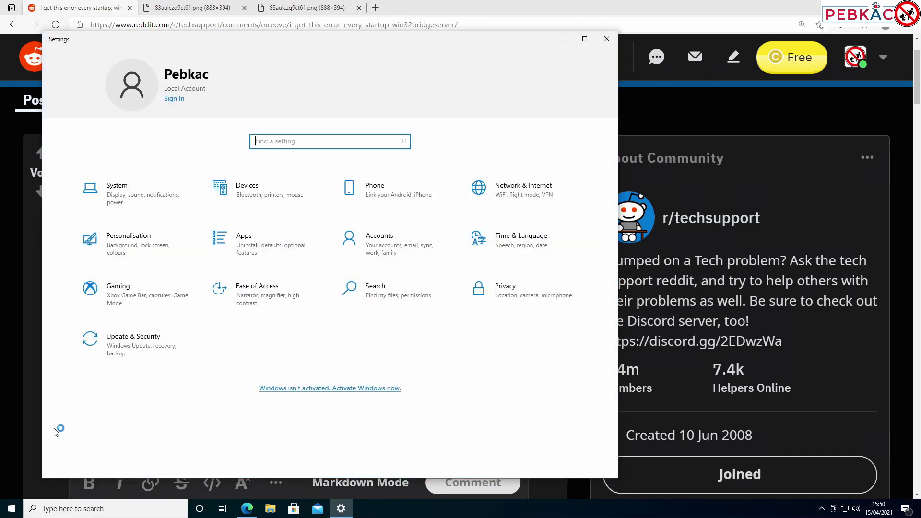
pyautogui.click(263, 241)
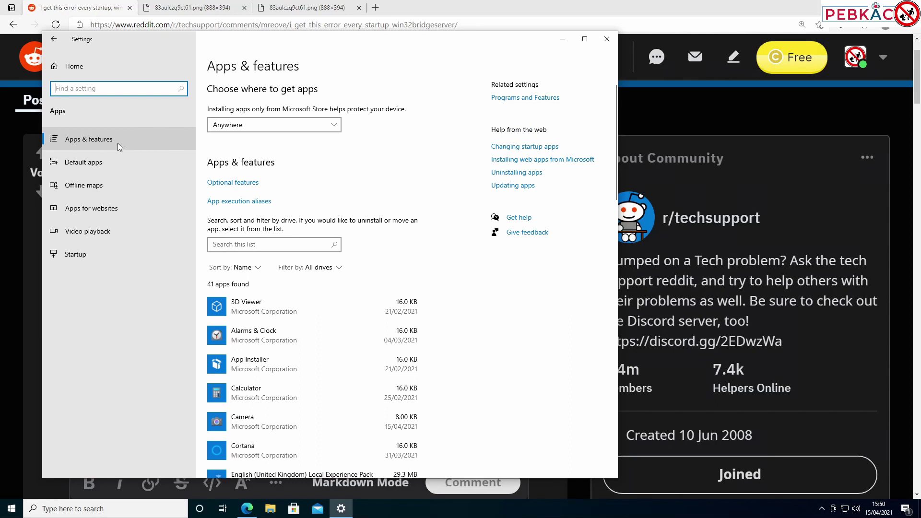
pyautogui.scroll(-5, 259, 326)
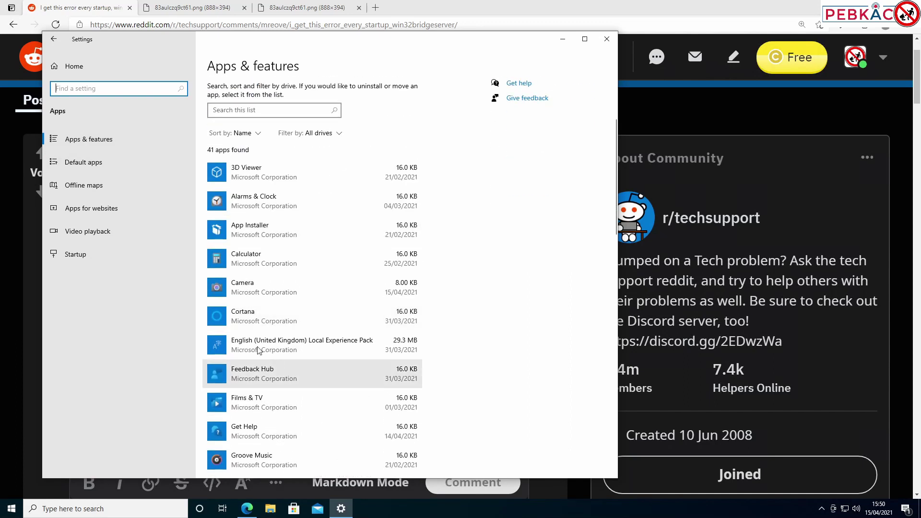
pyautogui.click(255, 318)
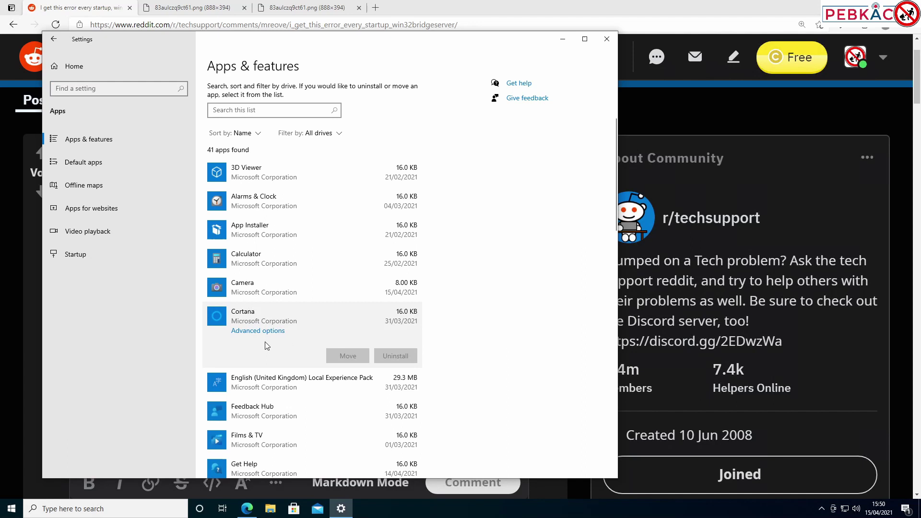
# In Cortana's Advanced options, Reset the app and confirm, then Repair it
pyautogui.click(261, 336)
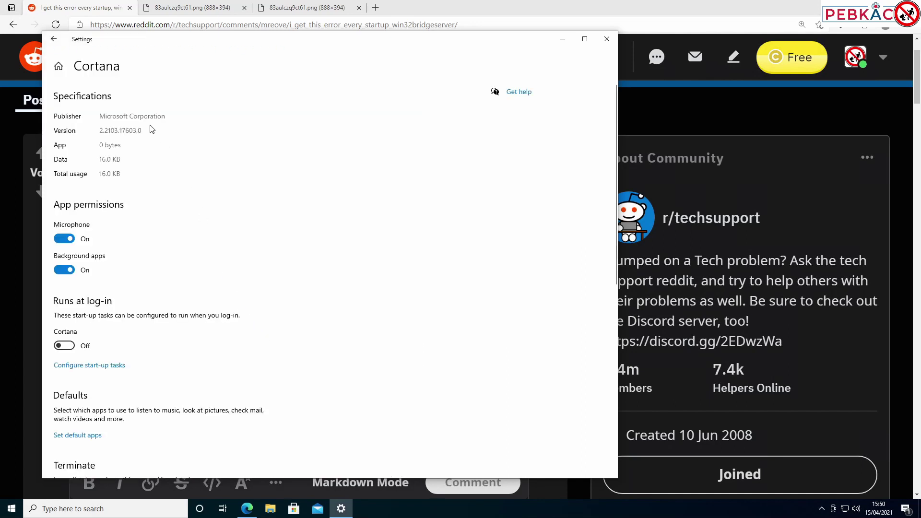
pyautogui.scroll(-2, 145, 120)
pyautogui.scroll(-4, 148, 127)
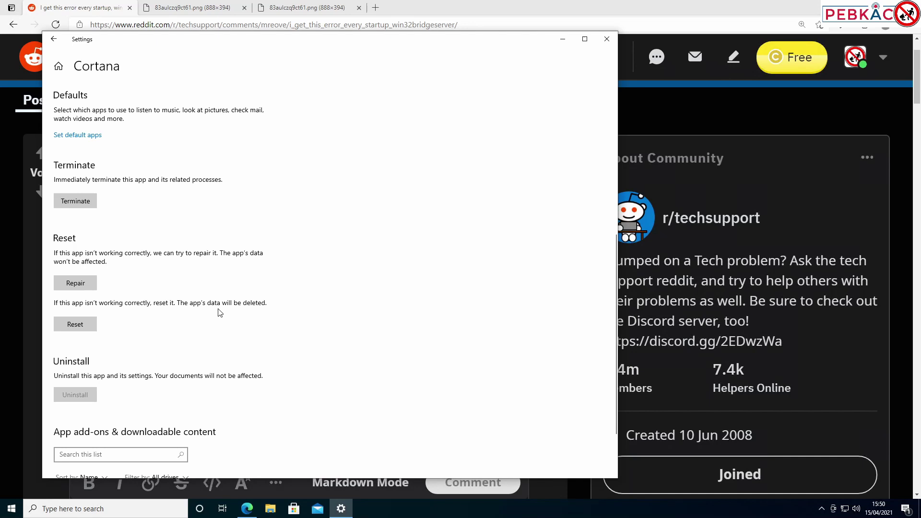
pyautogui.click(88, 326)
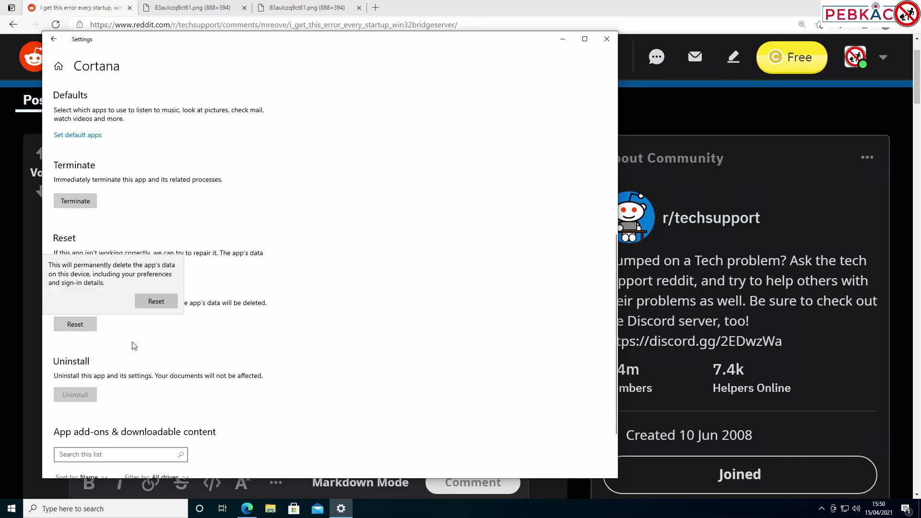
pyautogui.click(151, 305)
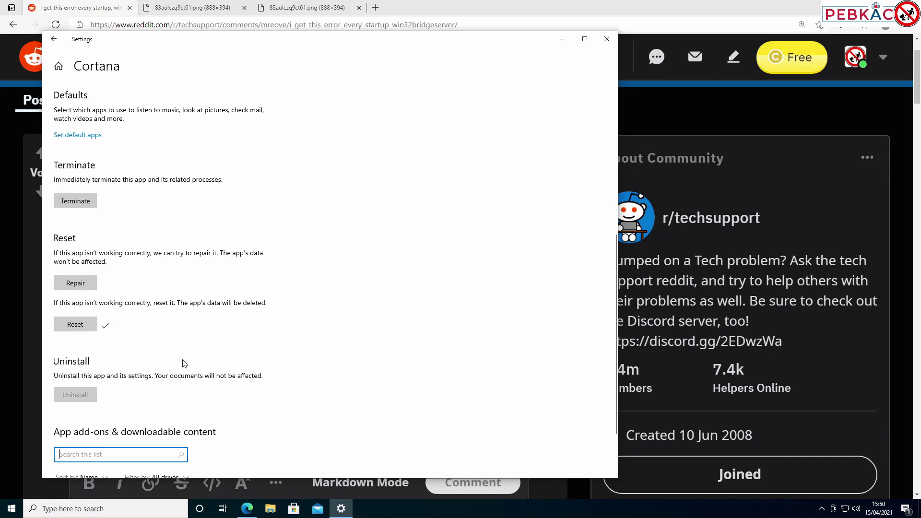
pyautogui.click(82, 287)
# Close the Cortana settings window so the r/techsupport win32.bridge.server post shows again
pyautogui.click(606, 39)
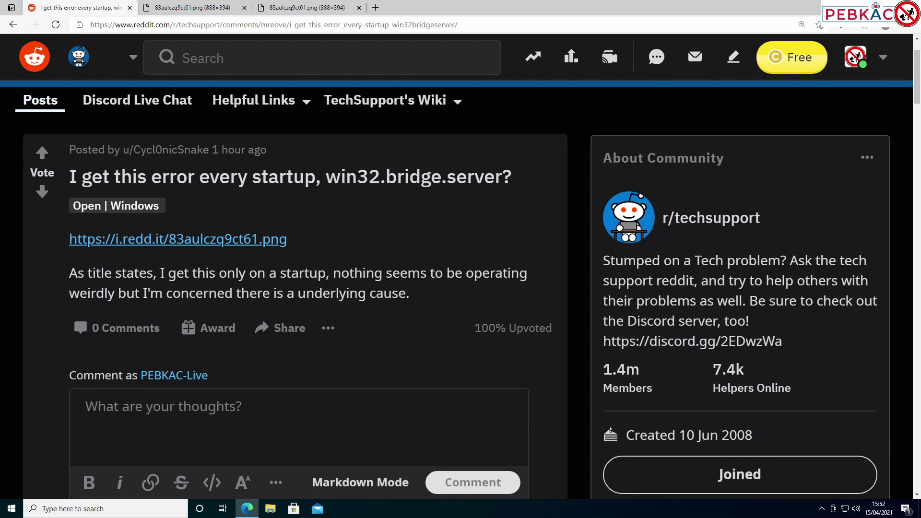
# Search 'cmd' from Start and run Command Prompt as administrator
pyautogui.press('super')
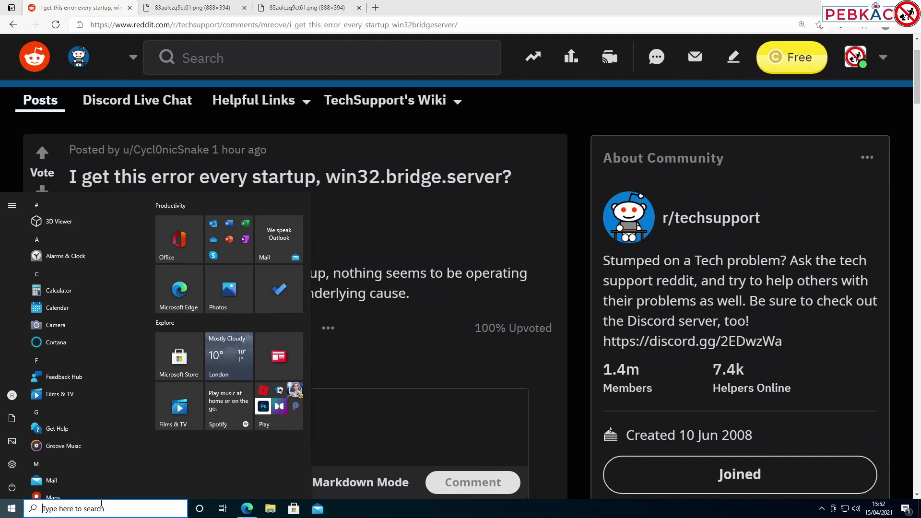
pyautogui.write('cmd')
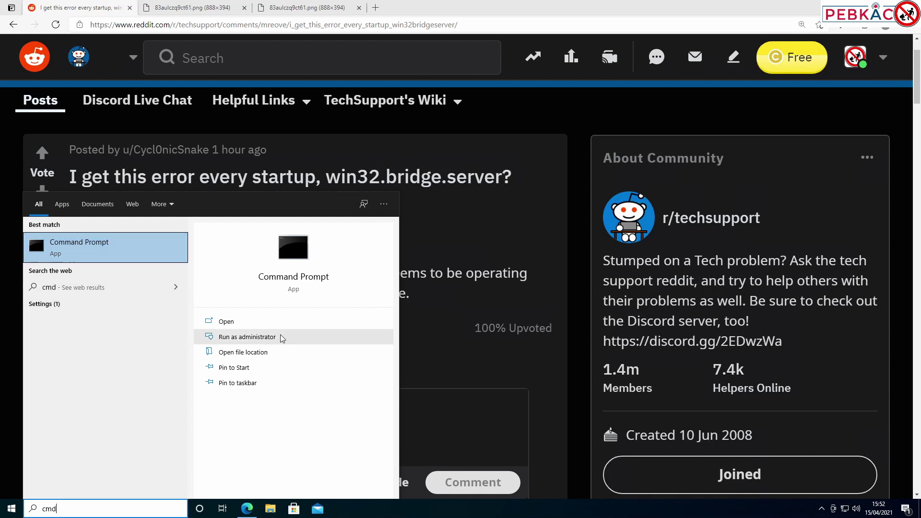
pyautogui.rightClick(116, 249)
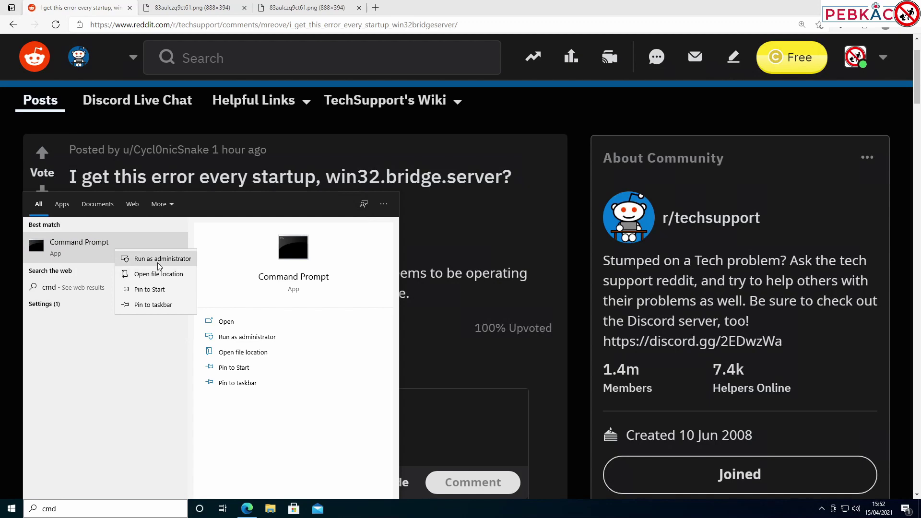
pyautogui.click(159, 261)
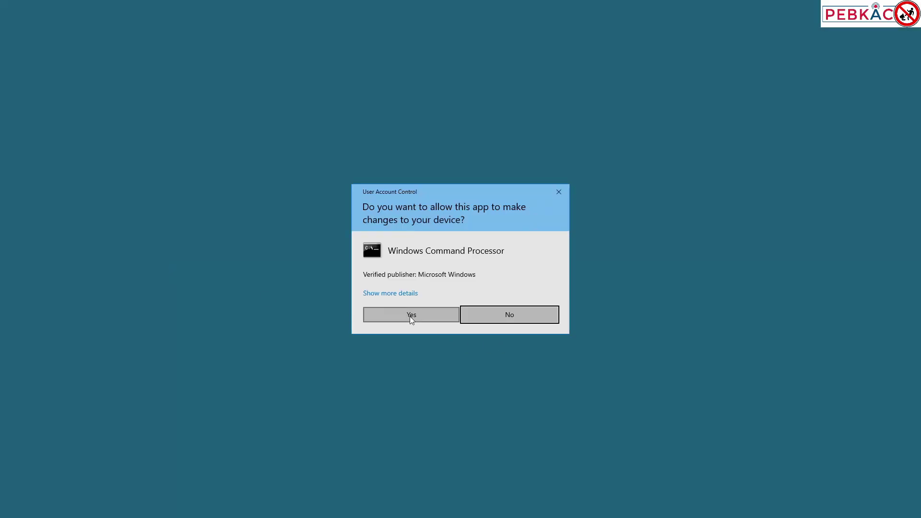
# Approve the UAC prompt and get the administrator console ready for typing
pyautogui.click(409, 313)
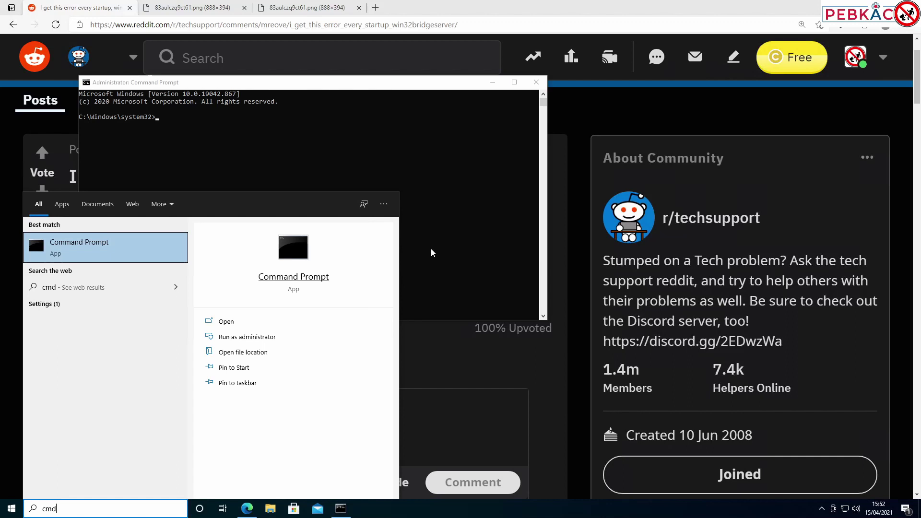
pyautogui.click(471, 132)
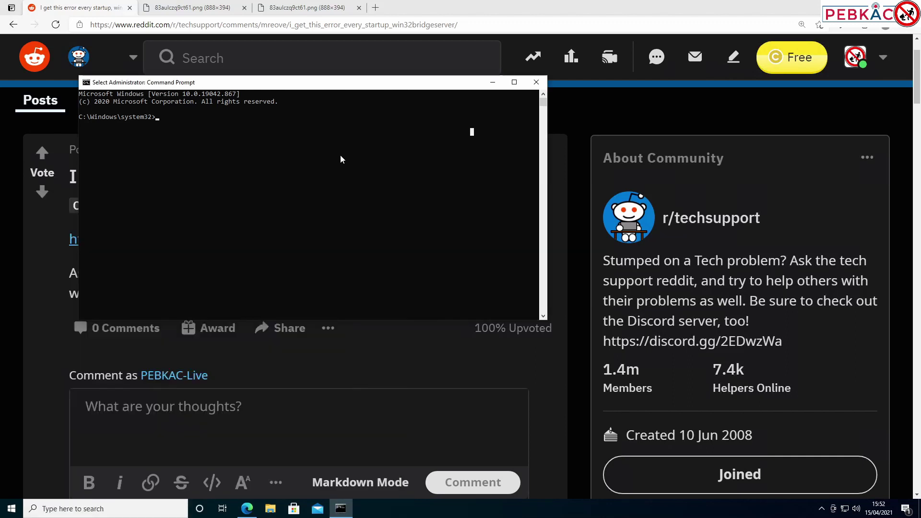
pyautogui.press('Escape')
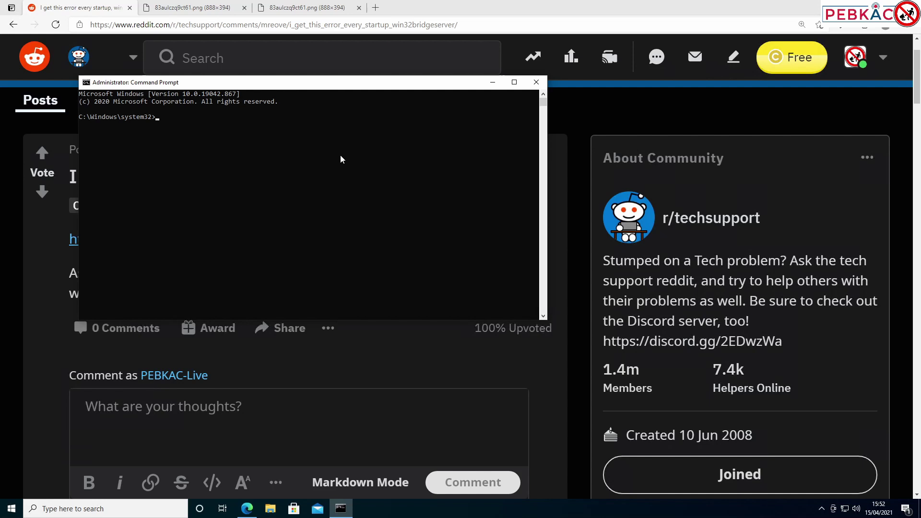
# Run sfc /SCANNOW, then cancel it with Ctrl+C at 5% verification
pyautogui.write('sfc /')
pyautogui.write('SCANNOW')
pyautogui.press('Return')
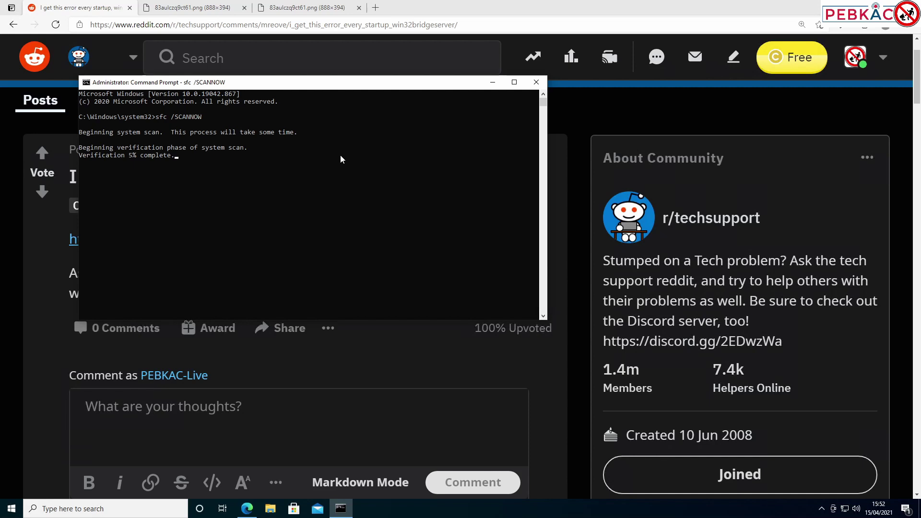
pyautogui.hotkey('ctrl', 'c')
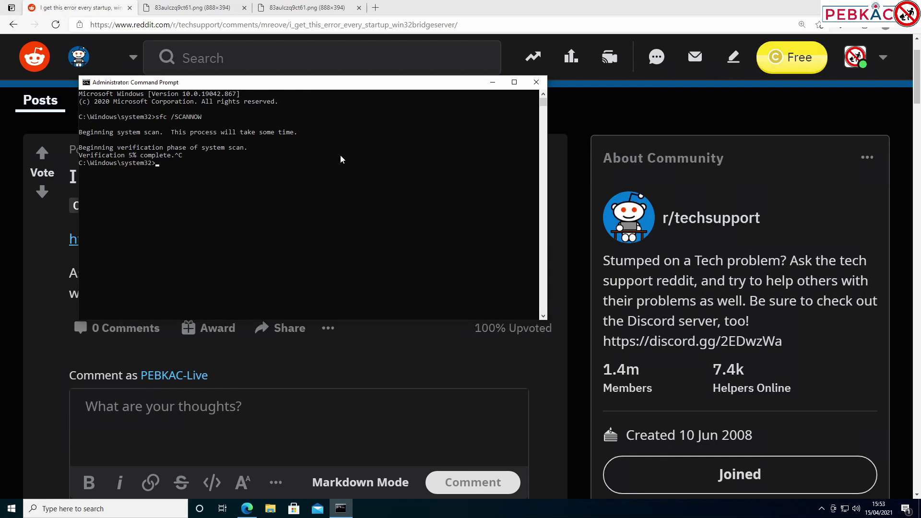
pyautogui.click(537, 82)
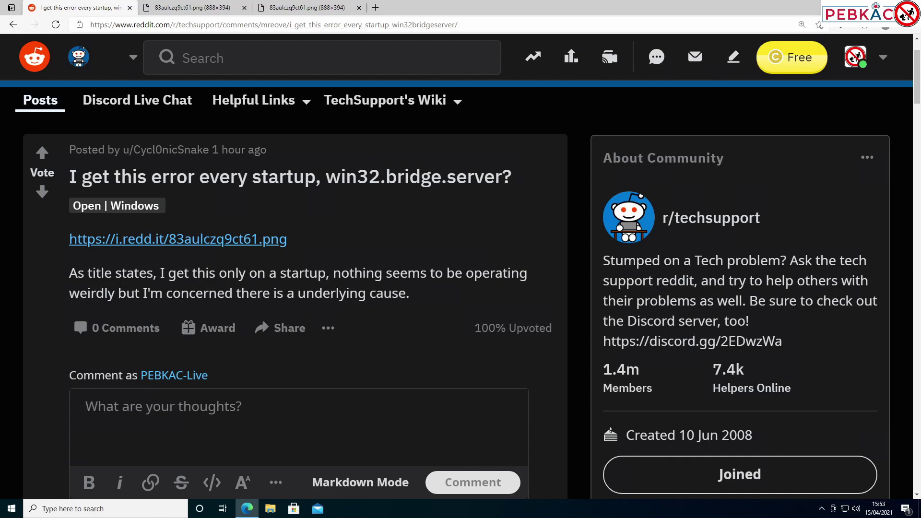
# Search 'cmd', run Command Prompt as administrator, approve UAC, and focus the console
pyautogui.click(19, 513)
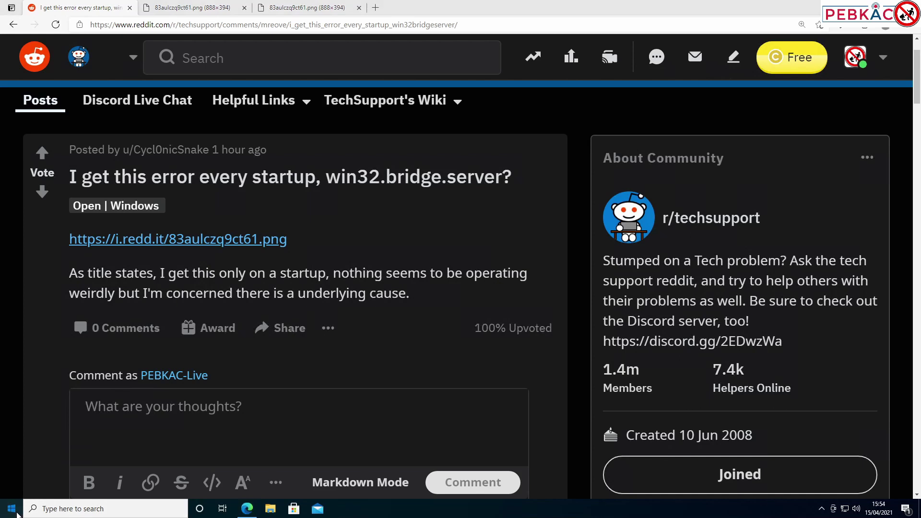
pyautogui.write('cmd')
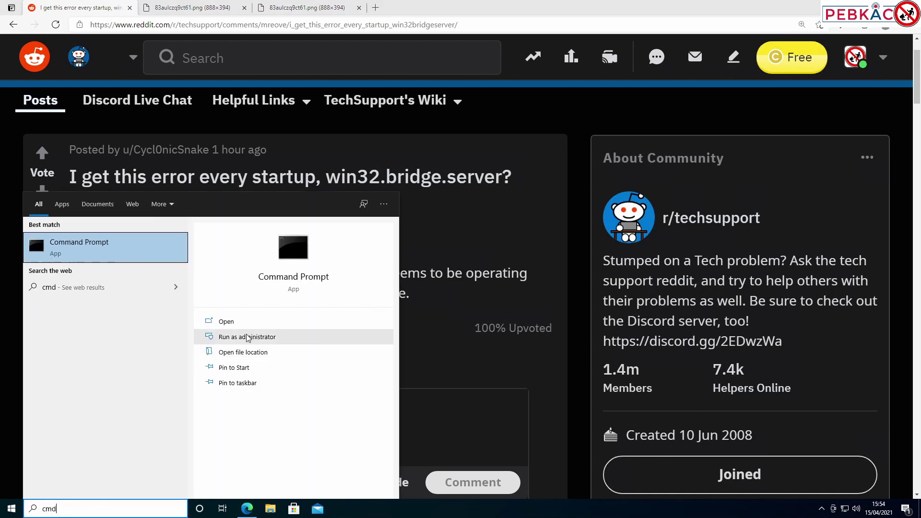
pyautogui.rightClick(104, 260)
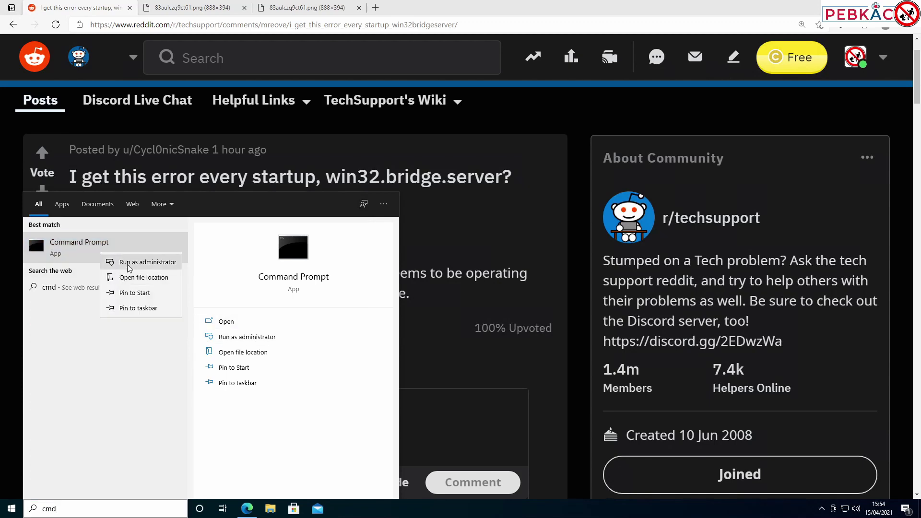
pyautogui.click(127, 267)
pyautogui.click(403, 317)
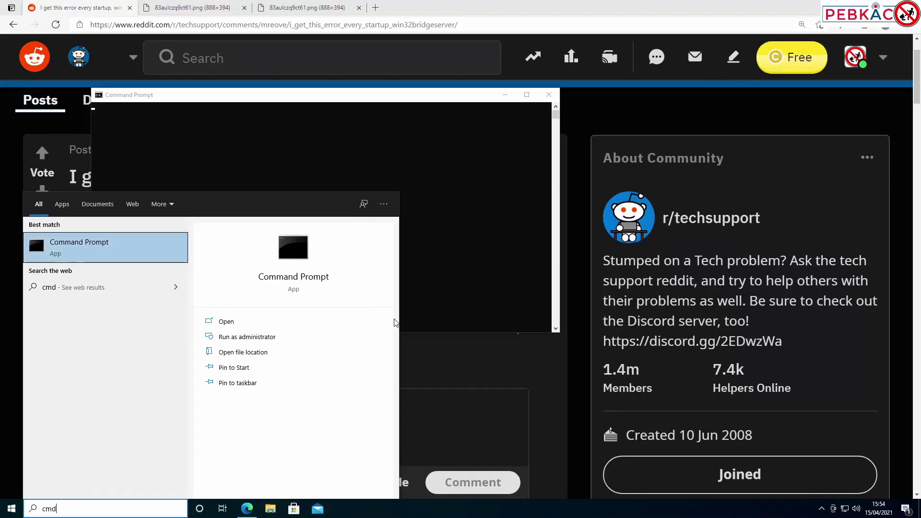
pyautogui.click(472, 183)
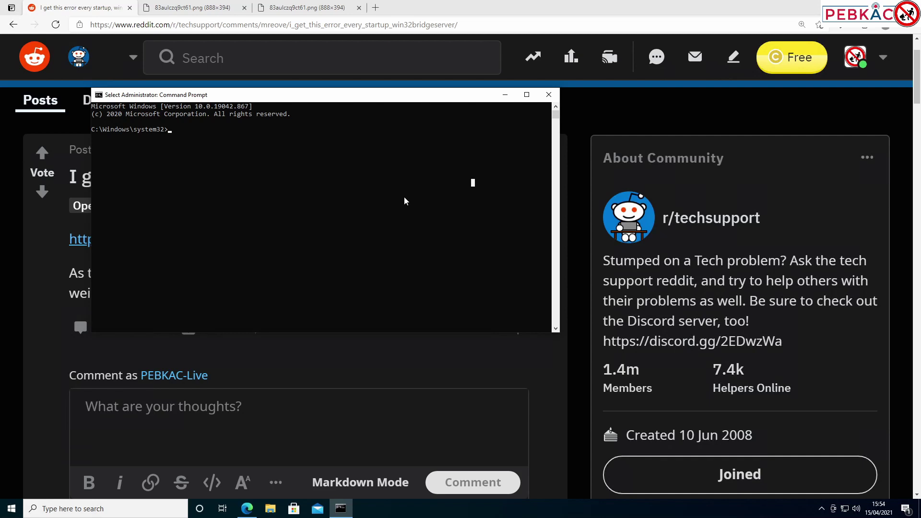
# Run dism /Online /Cleanup-Image /RestoreHealth, fixing a typo in Cleanup along the way
pyautogui.press('Escape')
pyautogui.write('dism ')
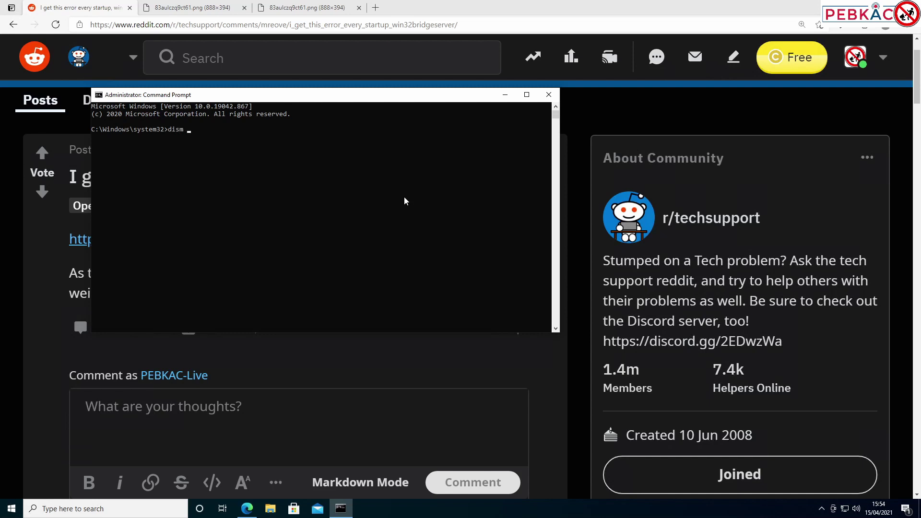
pyautogui.write('/Online /Cleanup-Image /Restore')
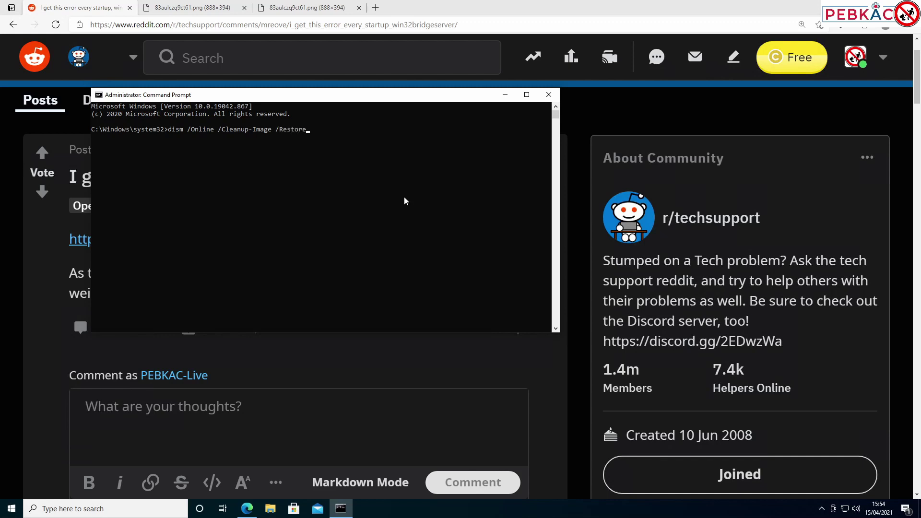
pyautogui.write('Health')
pyautogui.press('Return')
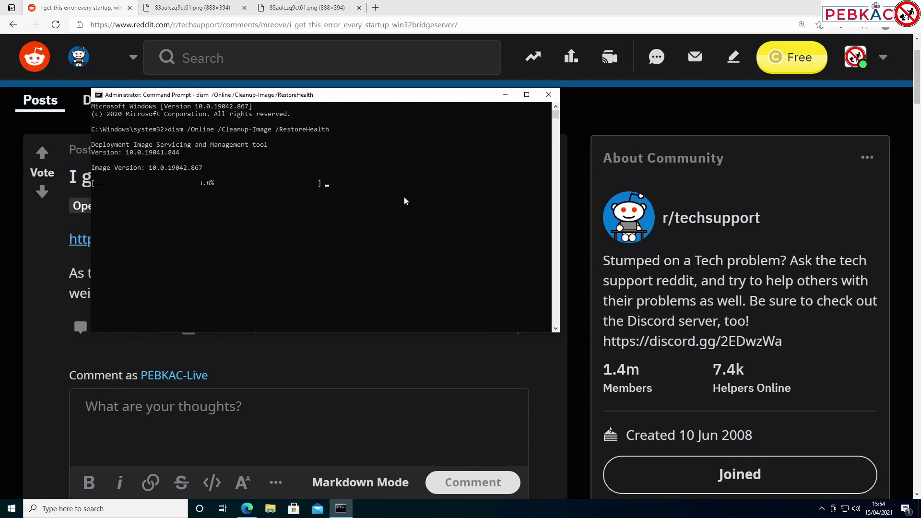
# Resume the paused DISM output, then close the Command Prompt window
pyautogui.click(319, 188)
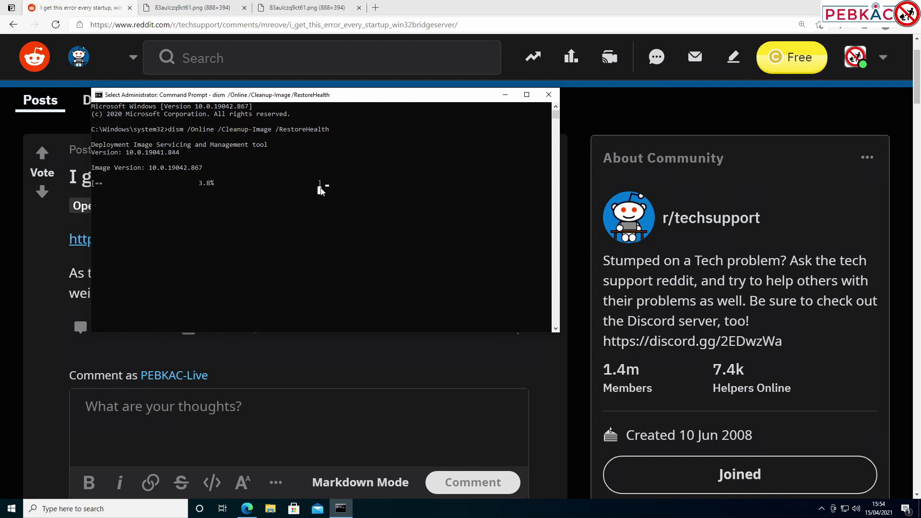
pyautogui.press('Return')
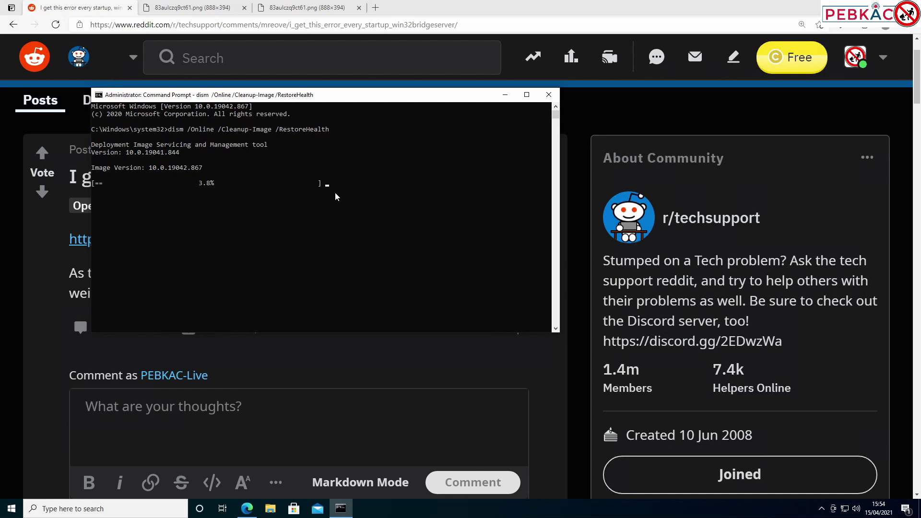
pyautogui.click(548, 95)
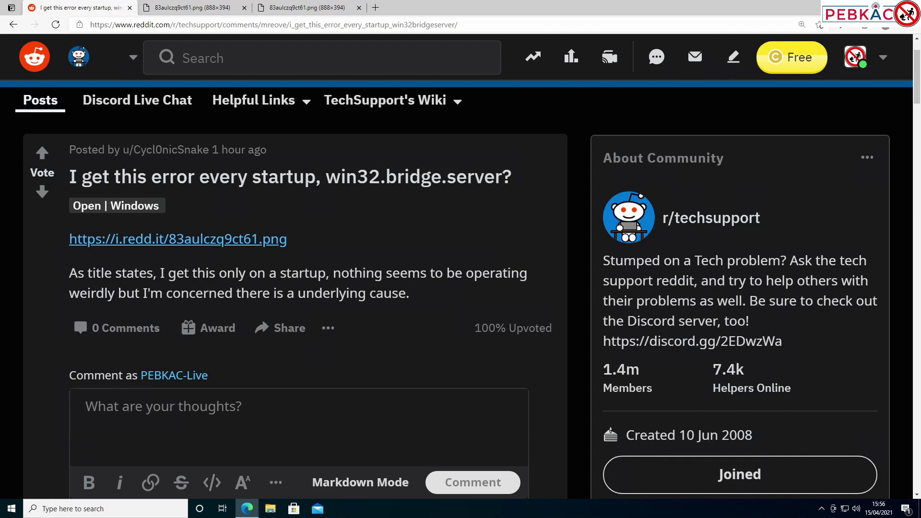
# Launch Registry Editor with 'regedit' and collapse the tree back to the root hives
pyautogui.click(9, 511)
pyautogui.write('r')
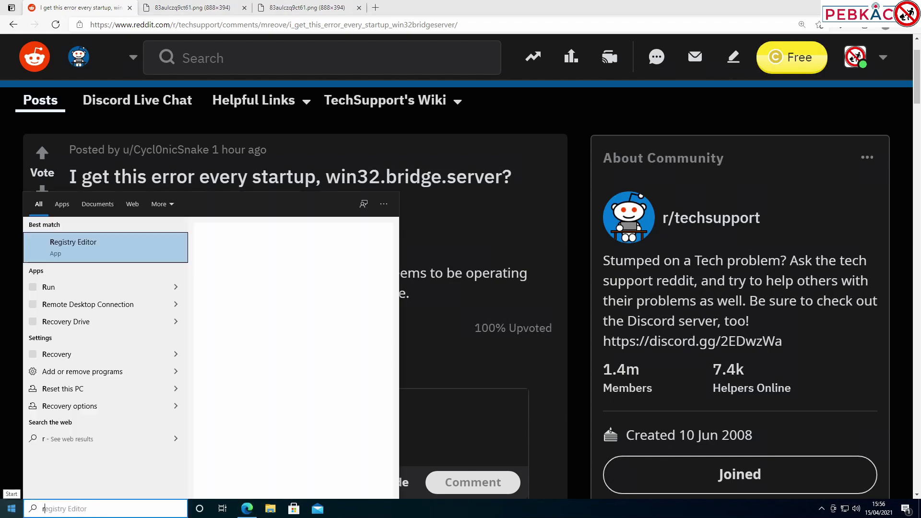
pyautogui.write('egedit')
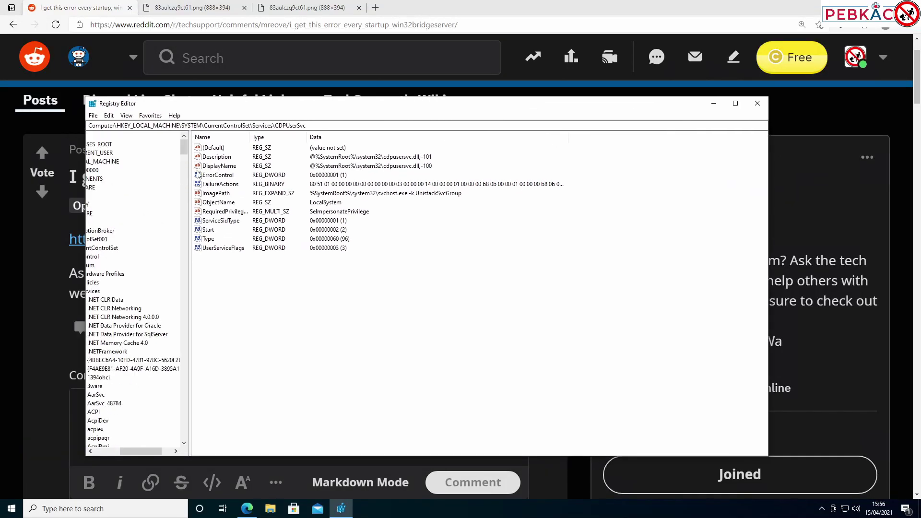
pyautogui.moveTo(134, 451); pyautogui.dragTo(111, 456)
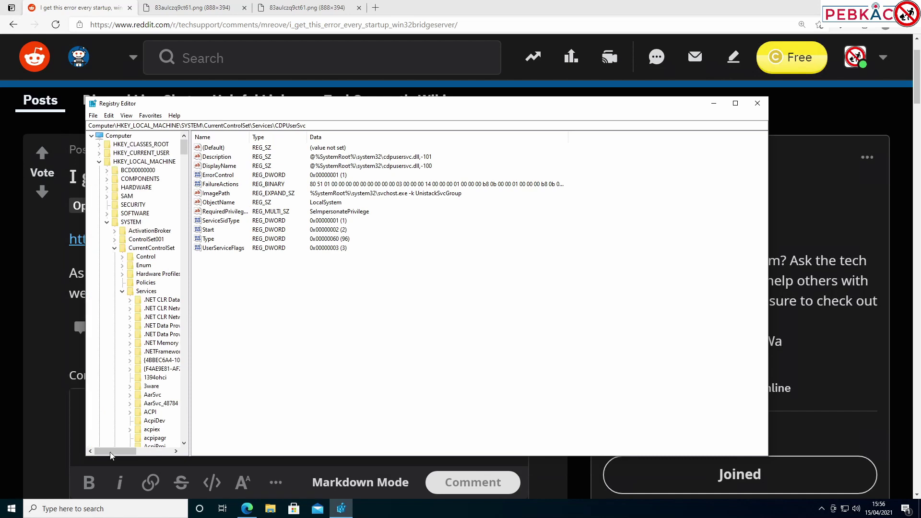
pyautogui.click(99, 162)
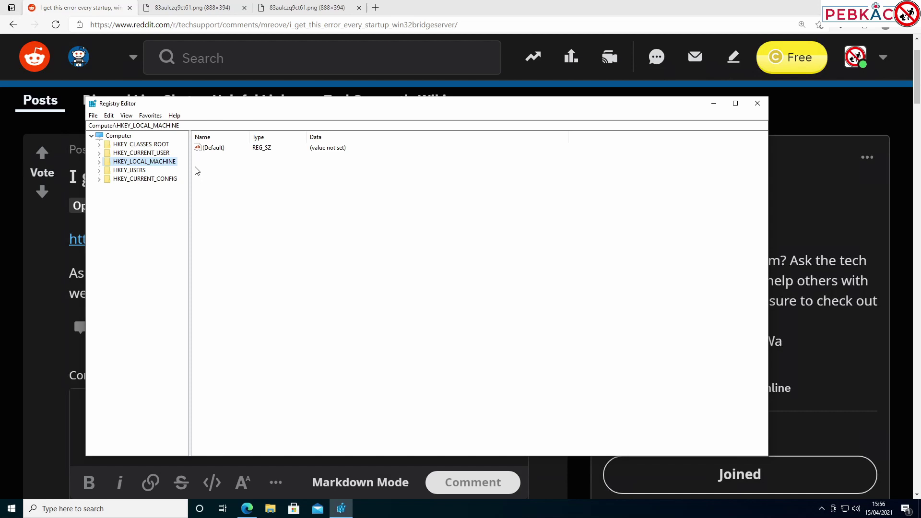
pyautogui.click(109, 136)
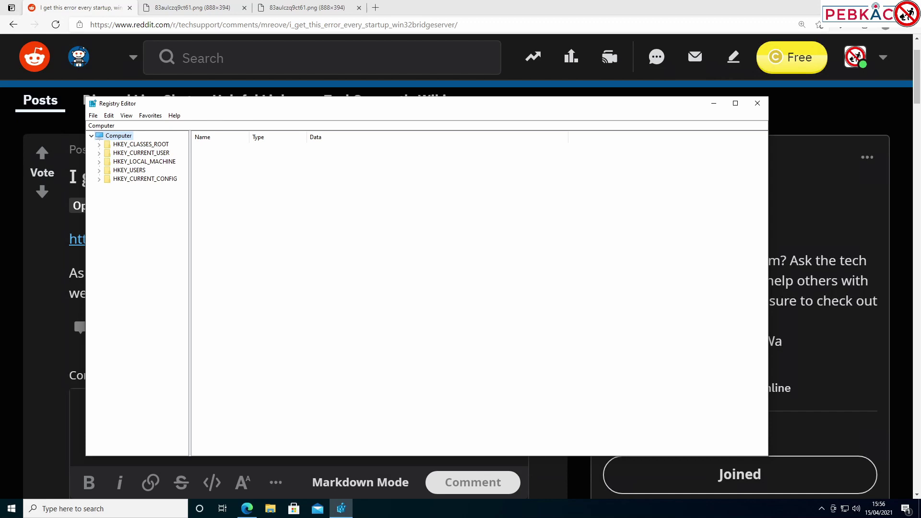
# Expand HKEY_LOCAL_MACHINE > SYSTEM > CurrentControlSet in the registry tree
pyautogui.click(102, 164)
pyautogui.click(106, 196)
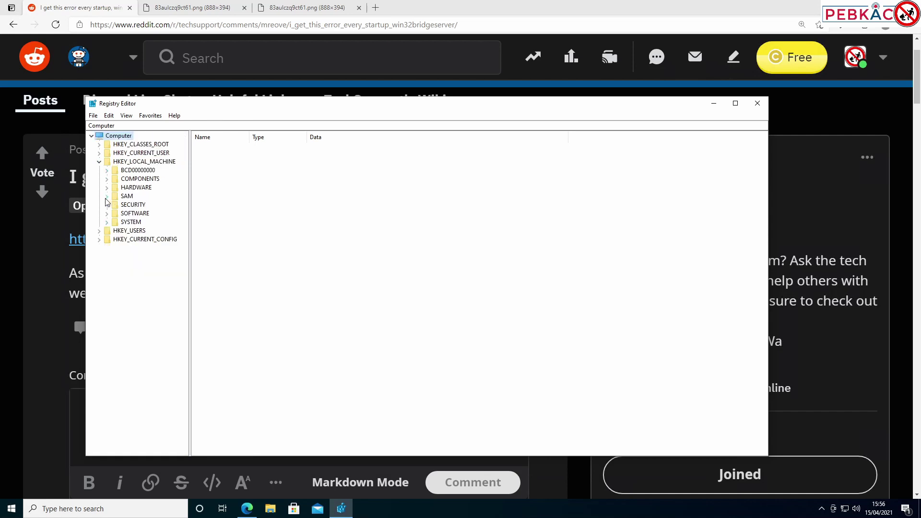
pyautogui.click(106, 222)
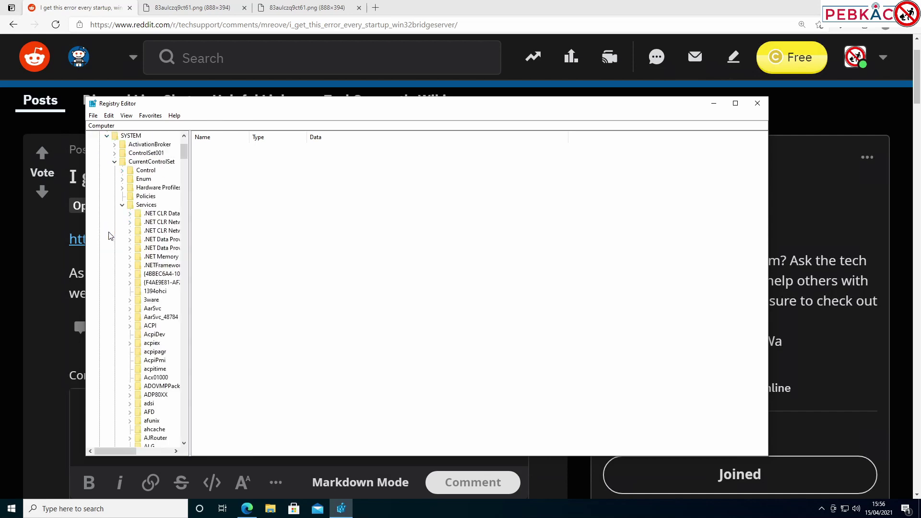
pyautogui.click(114, 163)
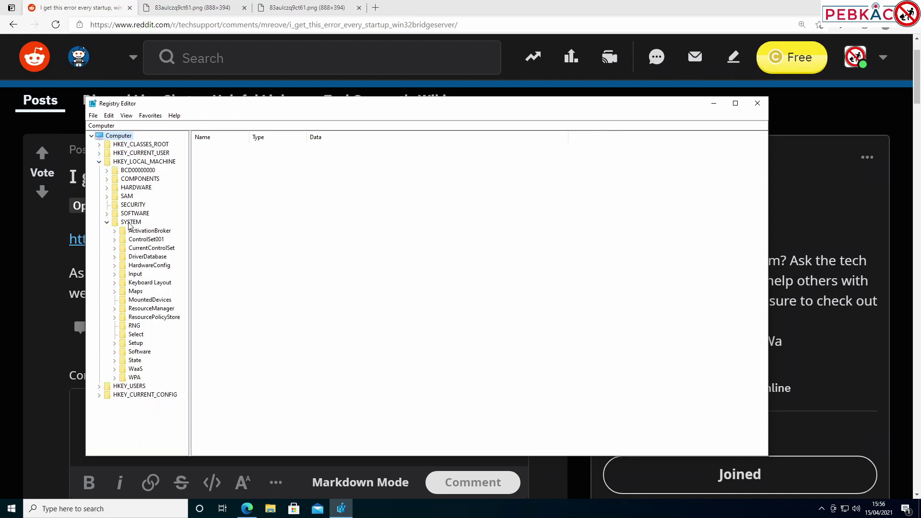
pyautogui.click(127, 248)
pyautogui.click(115, 249)
pyautogui.scroll(-2, 124, 258)
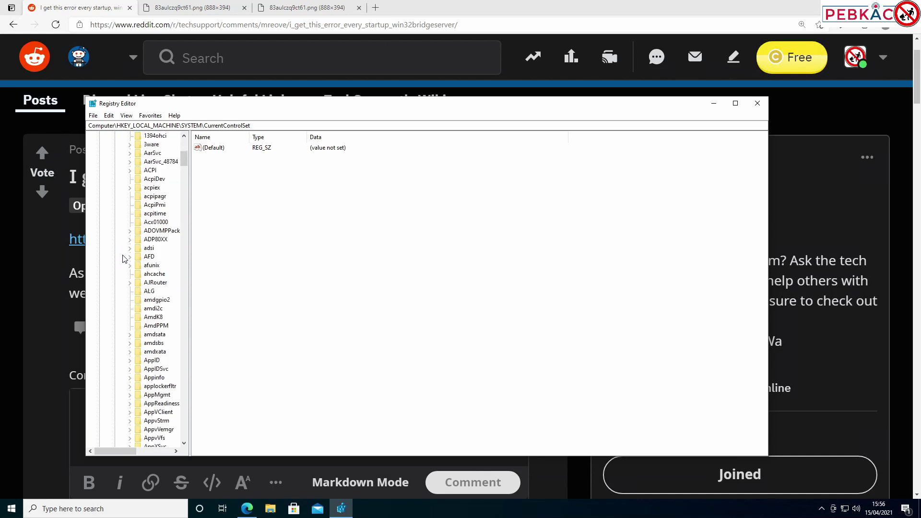
pyautogui.scroll(5, 123, 256)
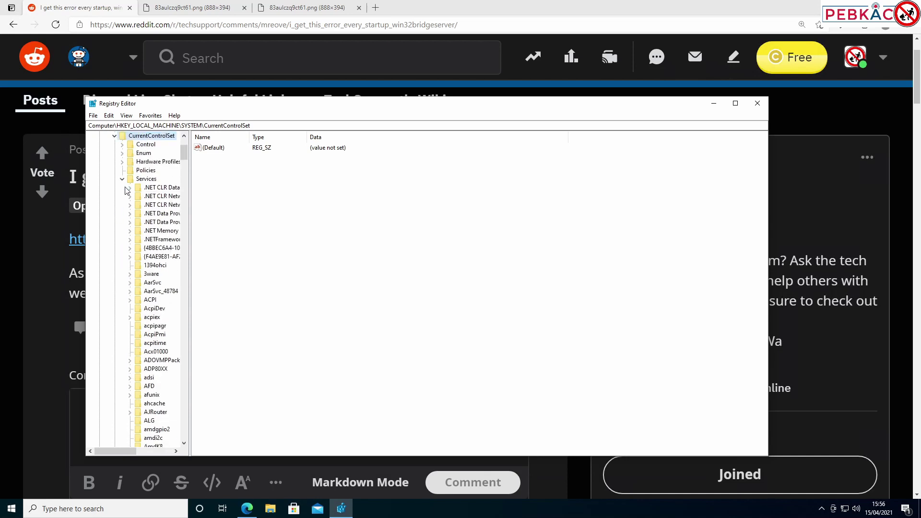
# Expand Services and scroll down the list to the CDPUserSvc key
pyautogui.click(122, 179)
pyautogui.click(122, 291)
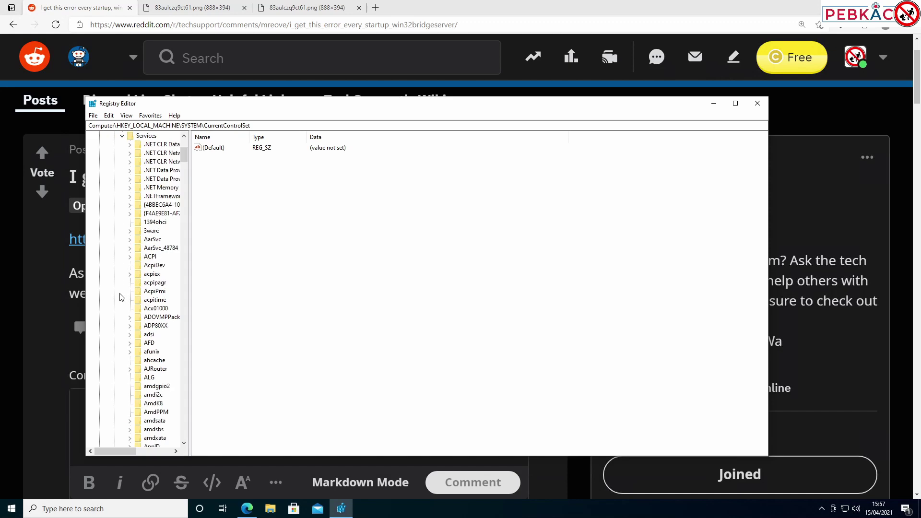
pyautogui.scroll(-5, 134, 263)
pyautogui.scroll(-12, 147, 283)
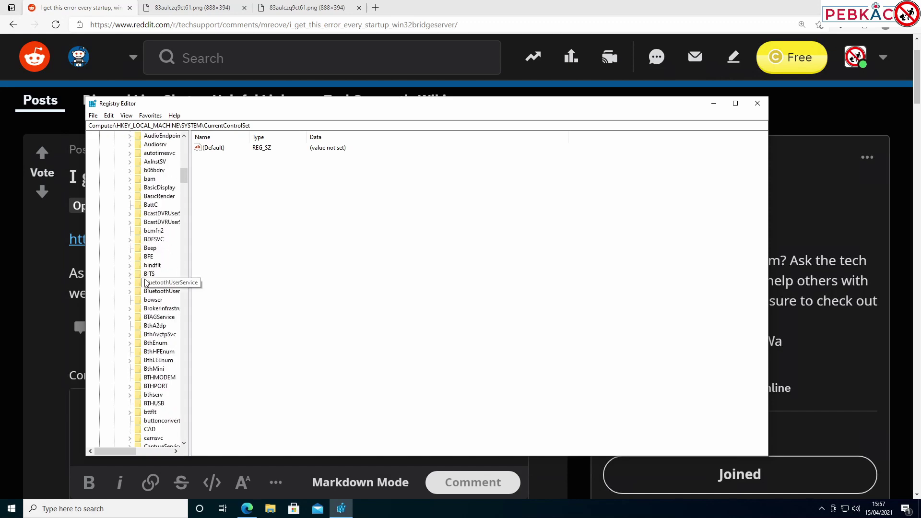
pyautogui.scroll(-2, 142, 284)
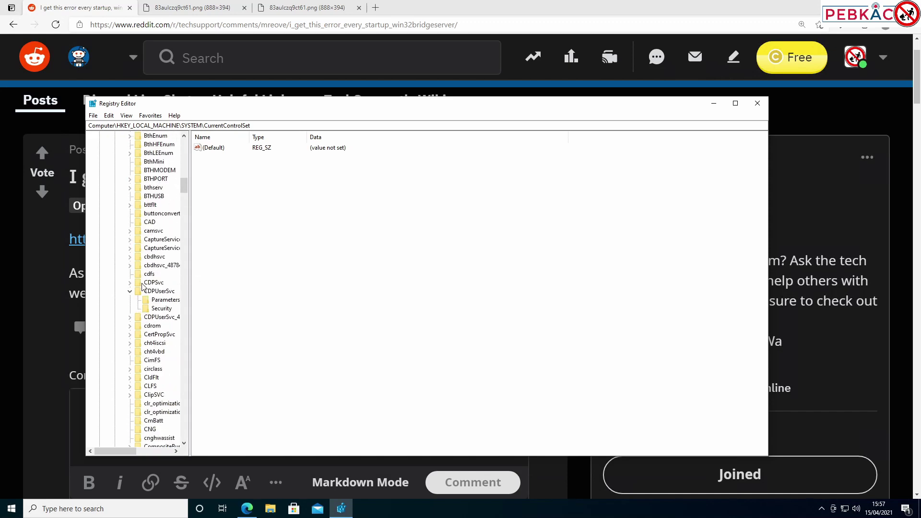
pyautogui.click(149, 291)
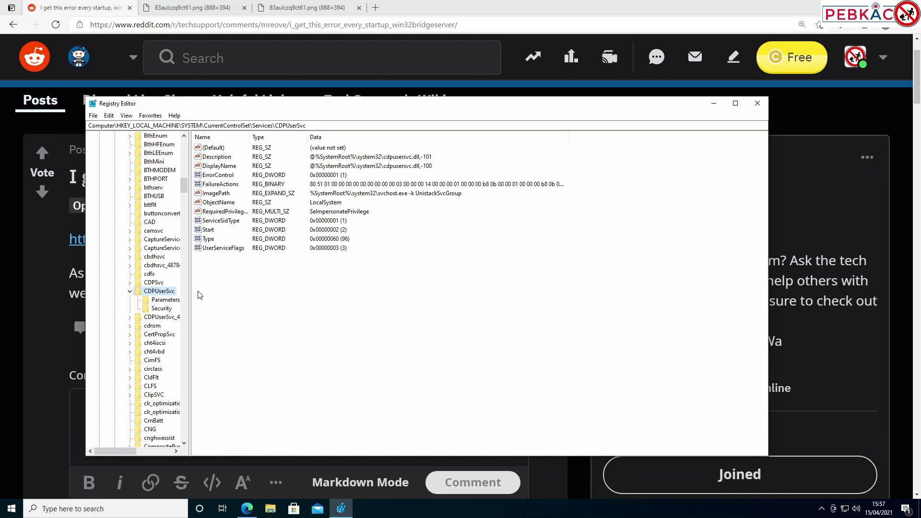
# Export the CDPUserSvc branch to the Desktop as 'Just in case I F it up.reg'
pyautogui.rightClick(164, 292)
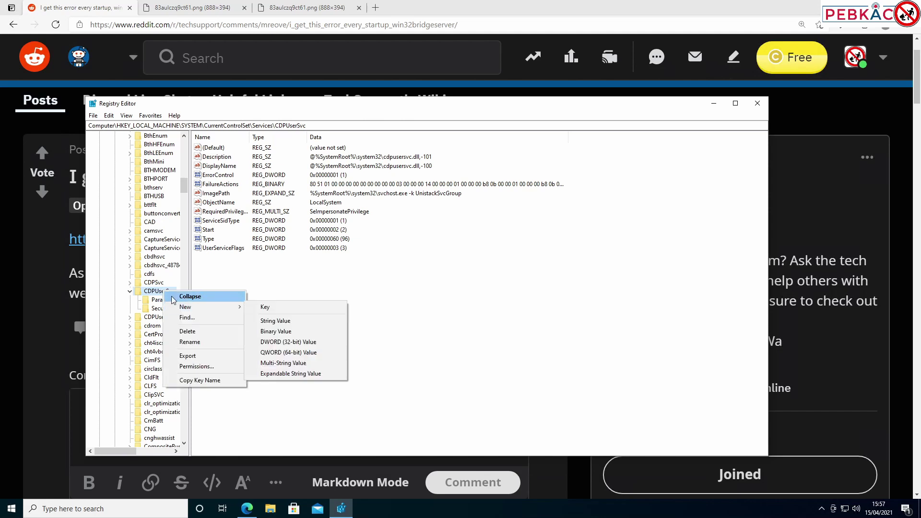
pyautogui.click(149, 295)
pyautogui.rightClick(152, 294)
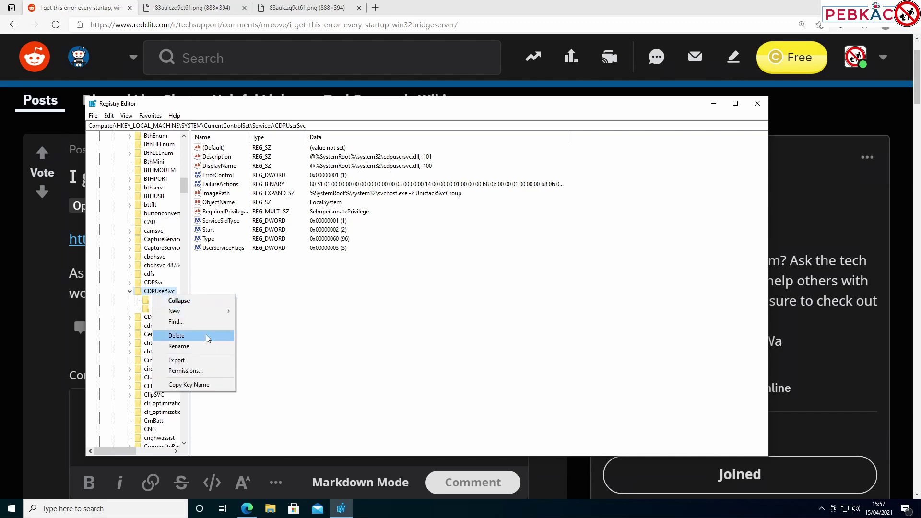
pyautogui.click(177, 360)
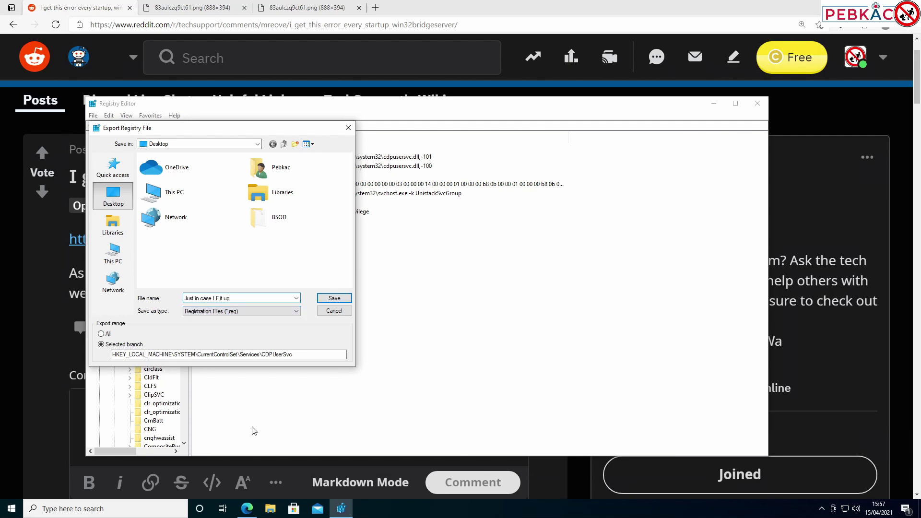
pyautogui.click(348, 299)
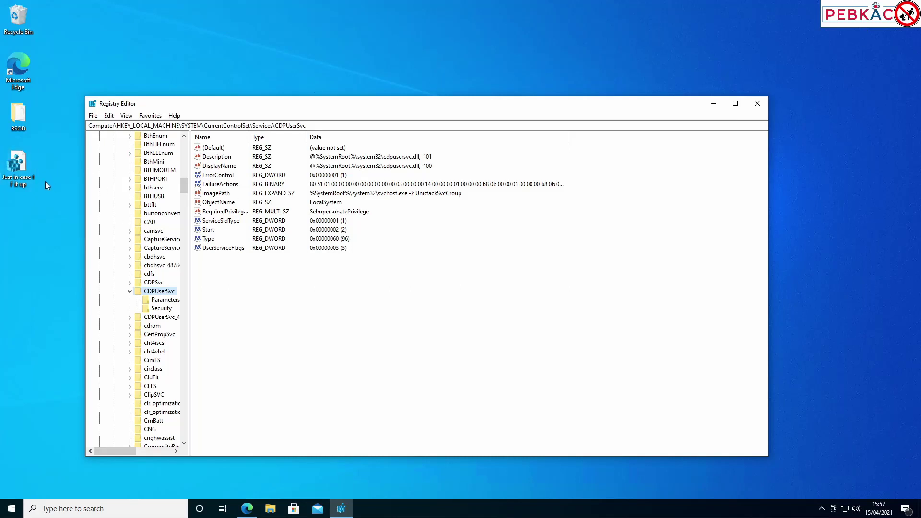
# Change the CDPUserSvc Start DWORD value data from 2 to 4
pyautogui.click(340, 310)
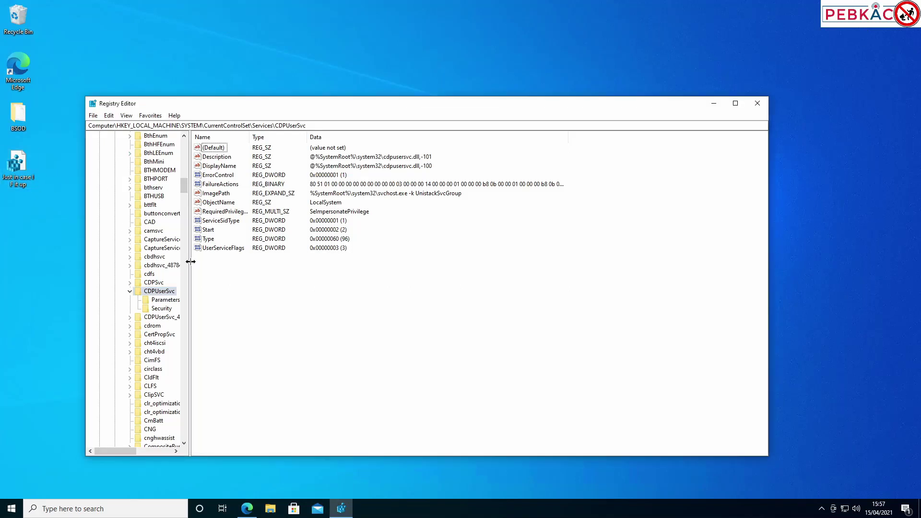
pyautogui.click(209, 230)
pyautogui.doubleClick(209, 231)
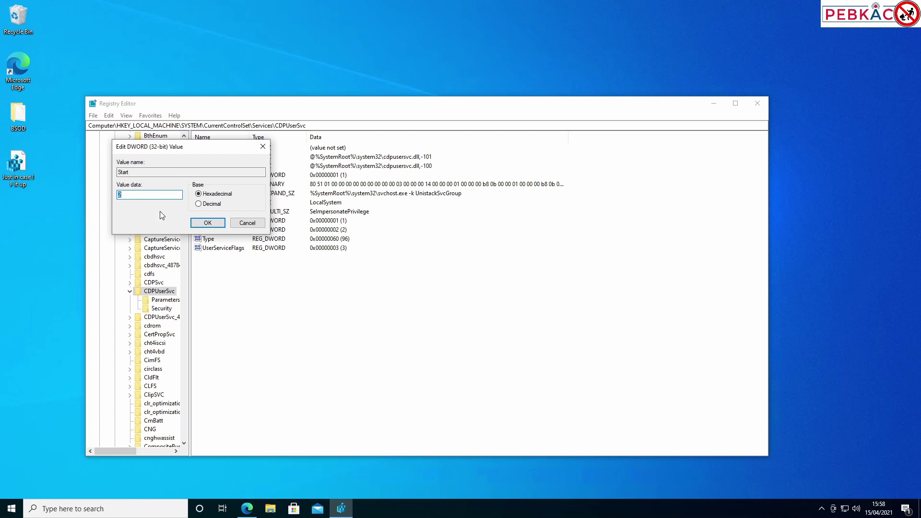
pyautogui.write('4')
pyautogui.click(208, 222)
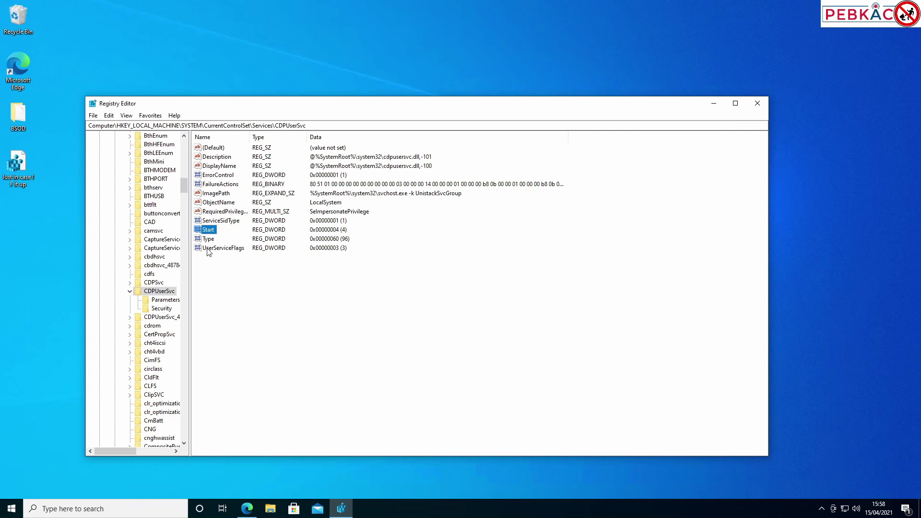
pyautogui.click(216, 294)
# Merge 'Just in case I F it up.reg' from the Desktop, restoring Start to 2
pyautogui.doubleClick(21, 169)
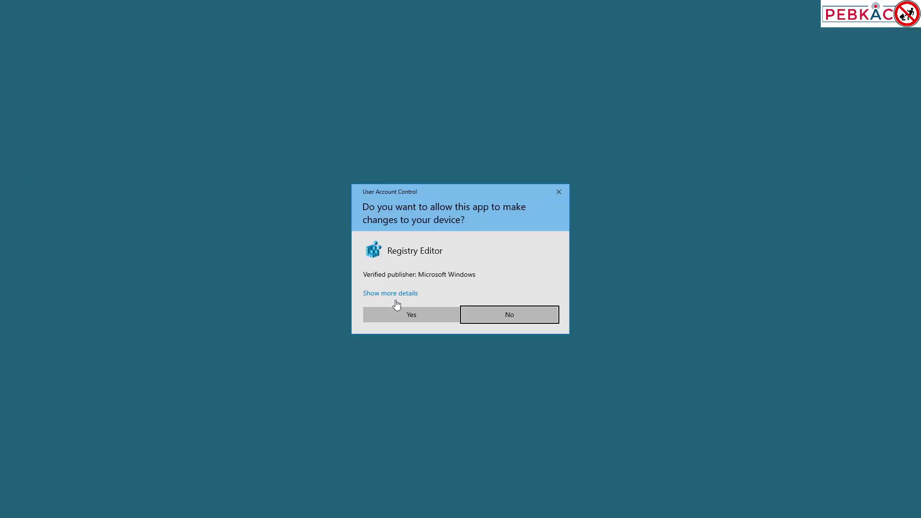
pyautogui.click(399, 309)
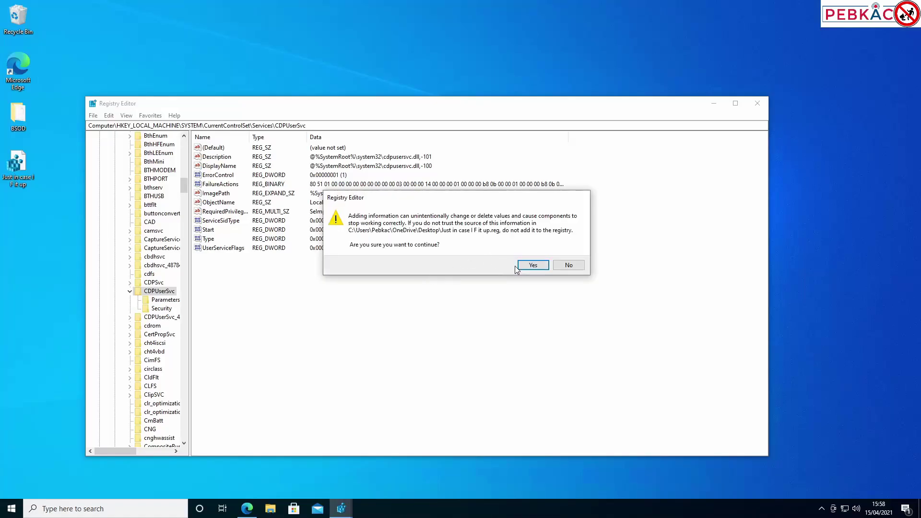
pyautogui.click(528, 267)
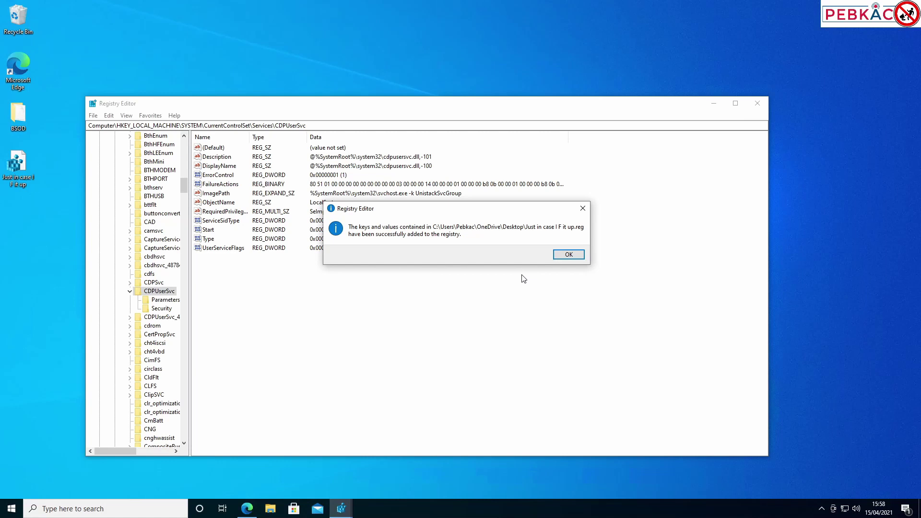
pyautogui.click(559, 255)
pyautogui.click(200, 230)
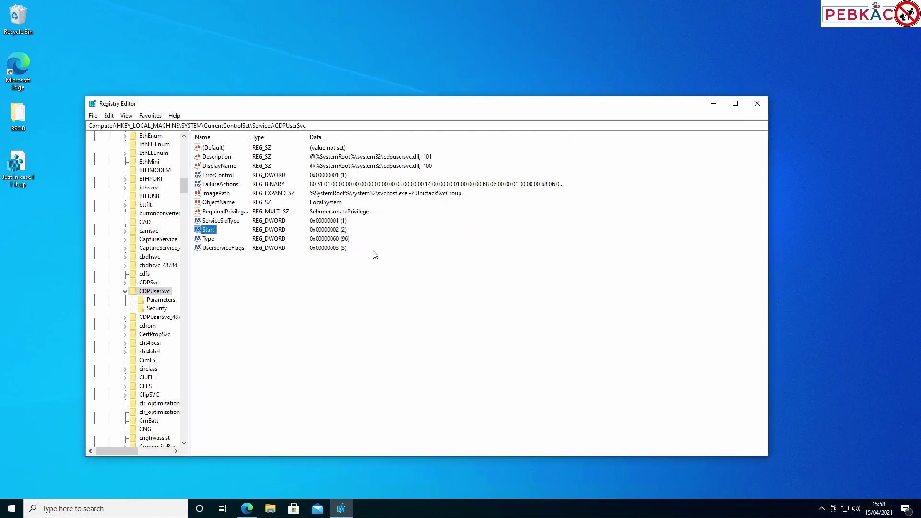
# Set the CDPUserSvc Start value data back to 4
pyautogui.doubleClick(209, 230)
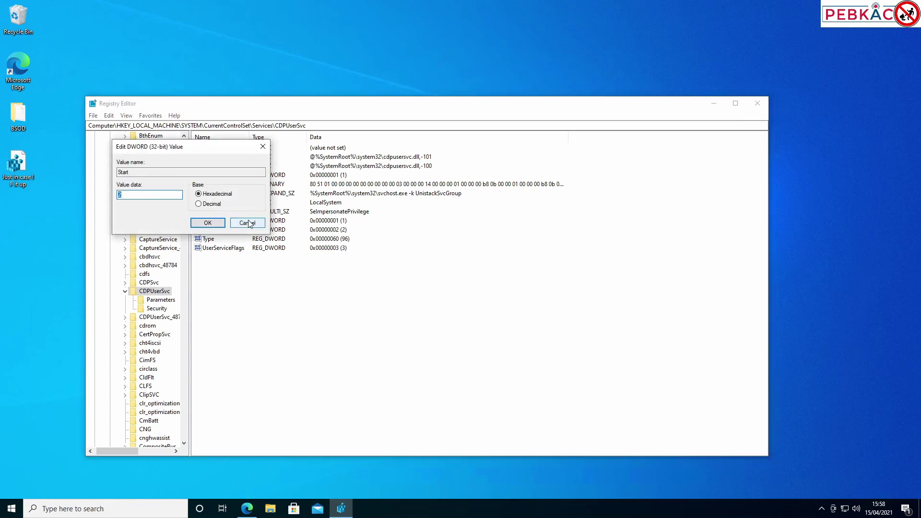
pyautogui.write('4')
pyautogui.press('Return')
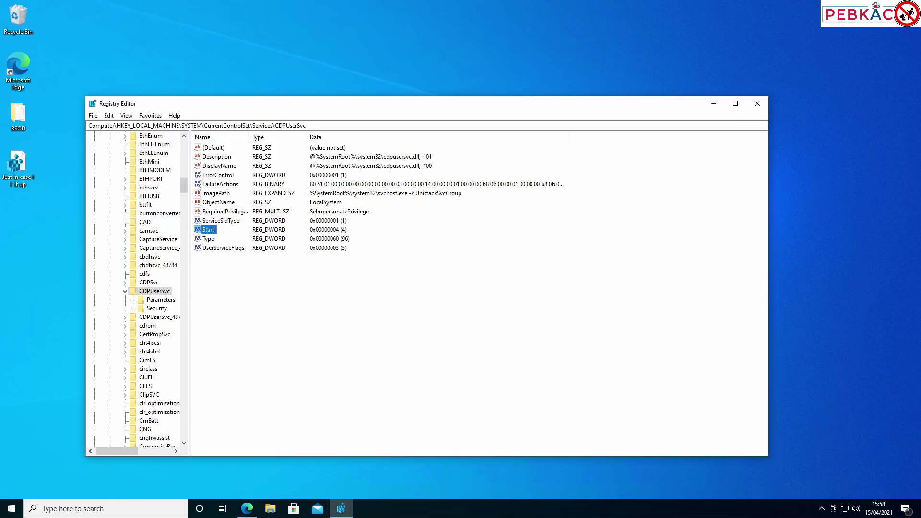